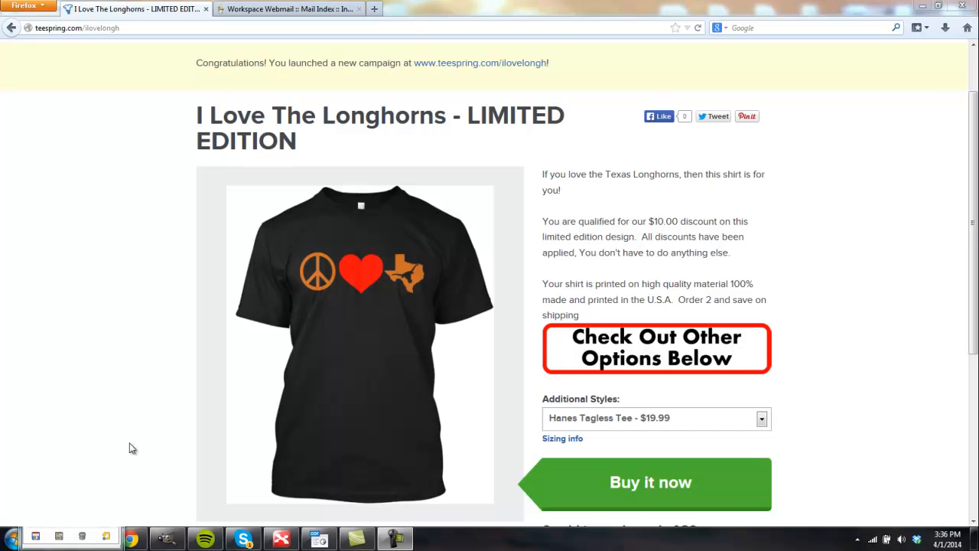
Bring up the BasicAd2.psd ad template in GIMP and reposition its window over the campaign page
click(167, 538)
drag(388, 46, 539, 178)
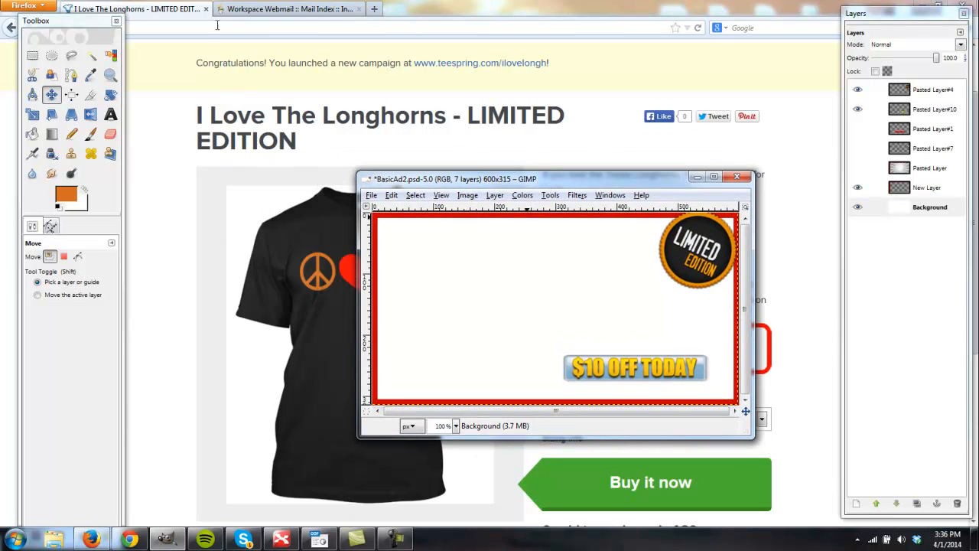
Open Facebook in a new browser tab and examine the news feed and sponsored ads
click(374, 9)
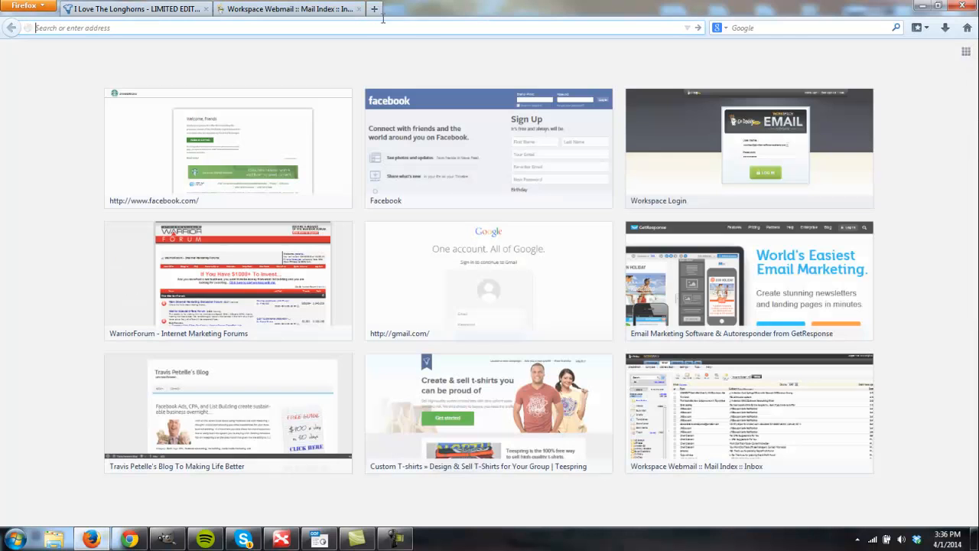
click(434, 140)
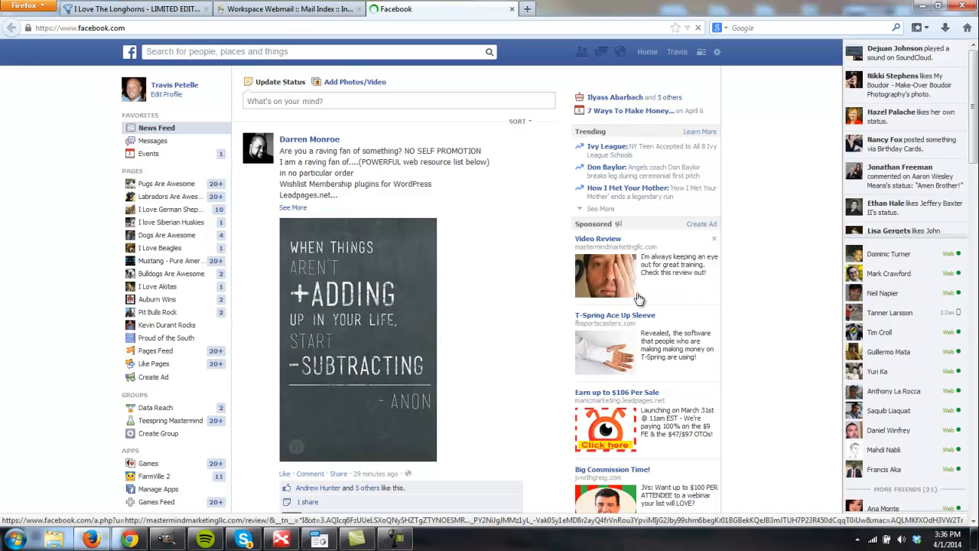
scroll(523, 274, down, 10)
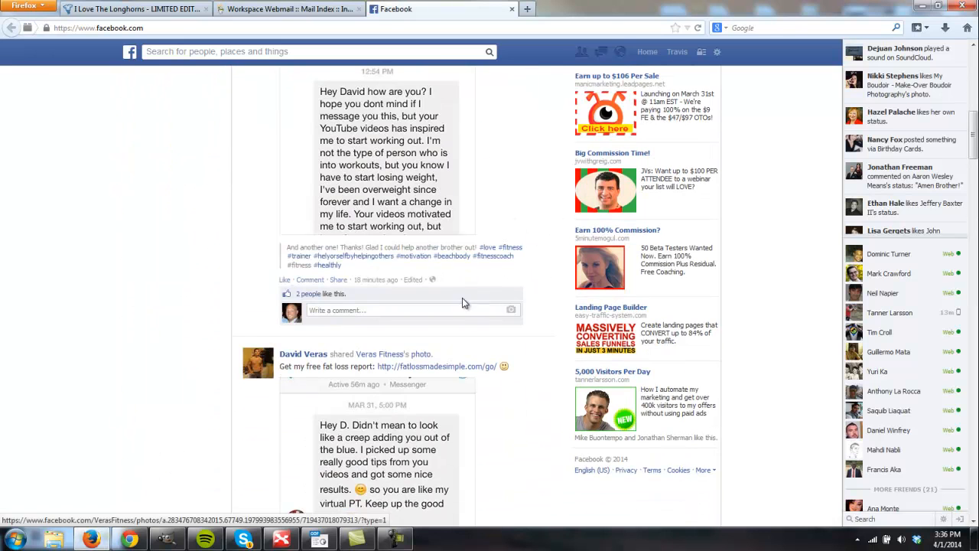
scroll(462, 297, up, 10)
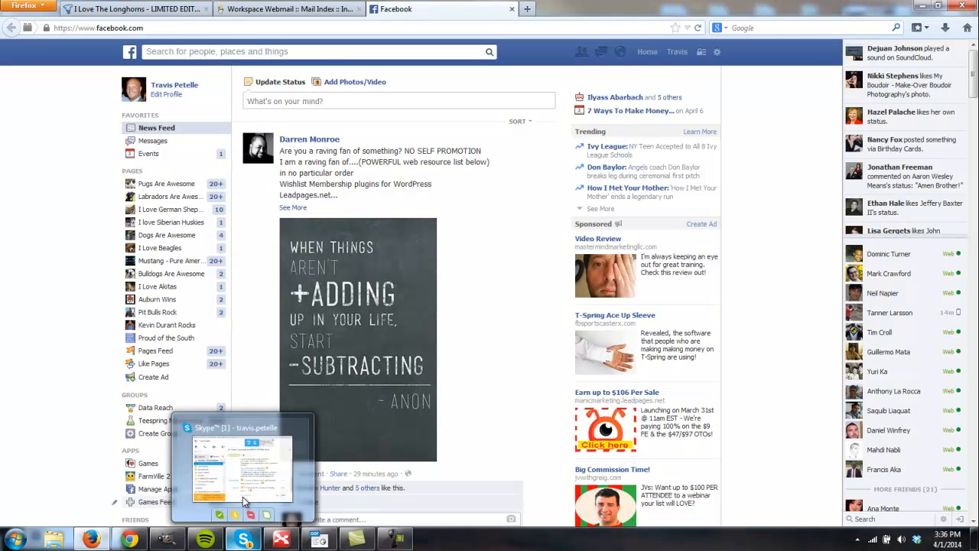
Return to the Teespring campaign page and place the GIMP ad template window over its upper part
click(148, 9)
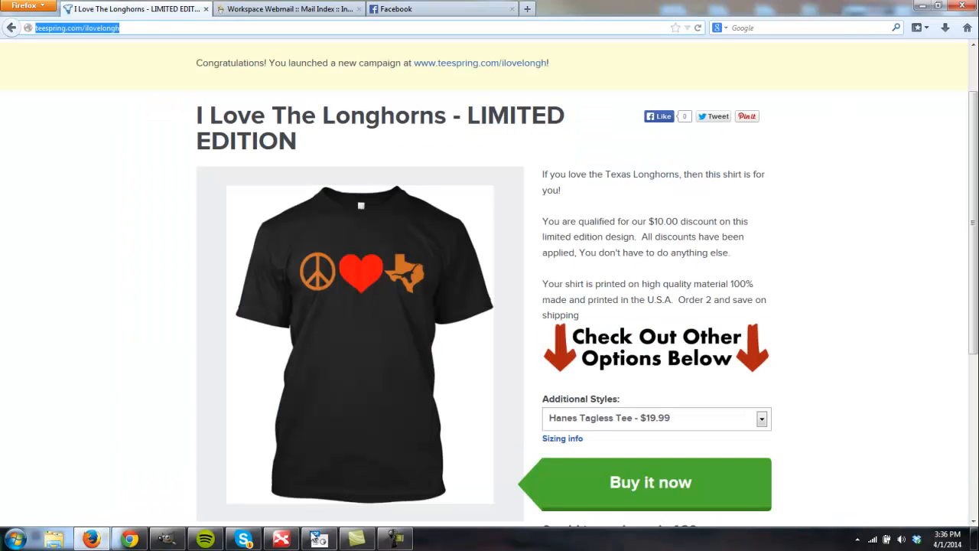
click(182, 540)
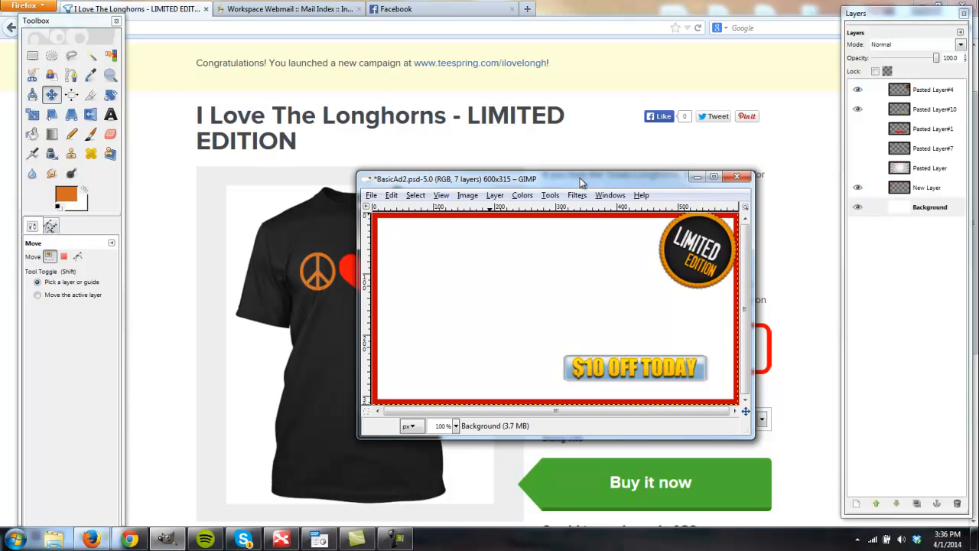
drag(579, 177, 470, 50)
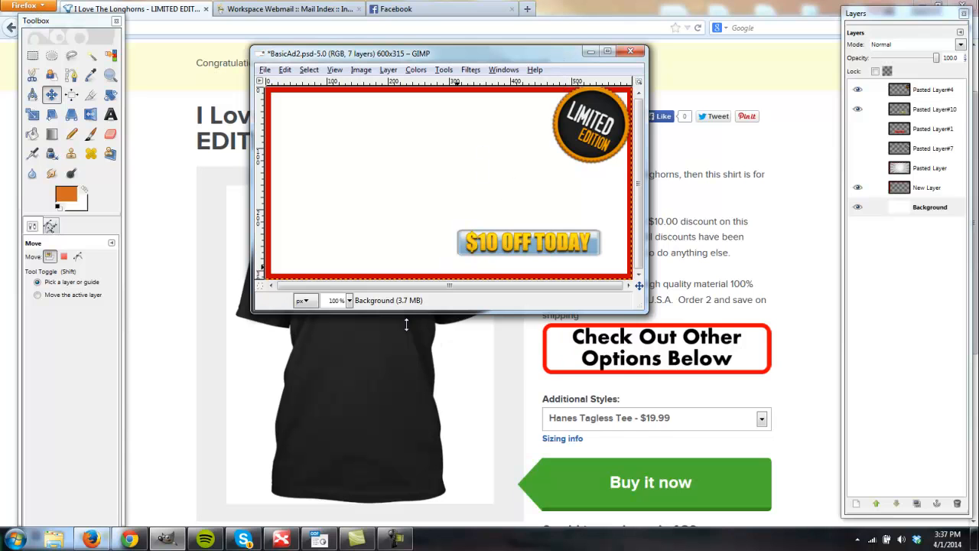
Copy the black T-shirt image from the Teespring campaign page and paste it into the BasicAd2.psd ad in GIMP
click(377, 355)
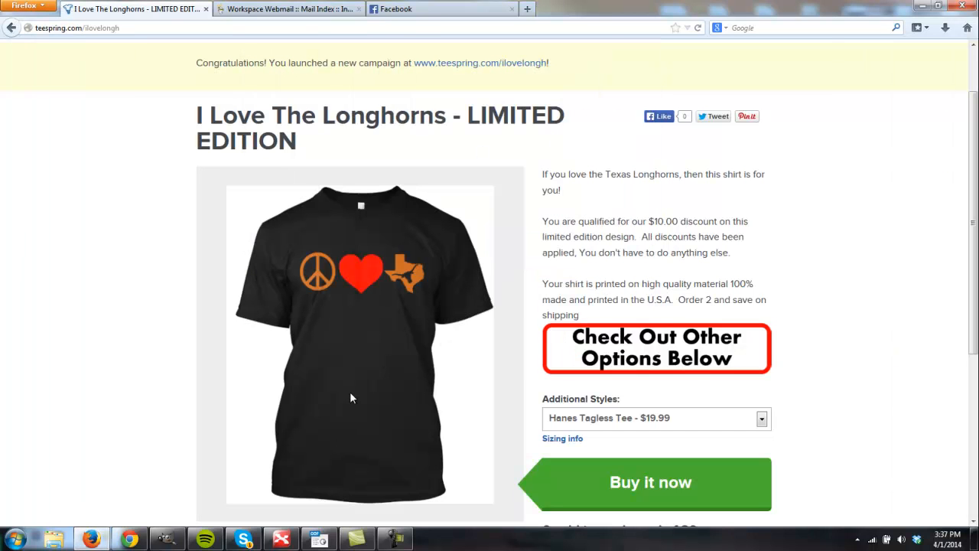
right_click(363, 279)
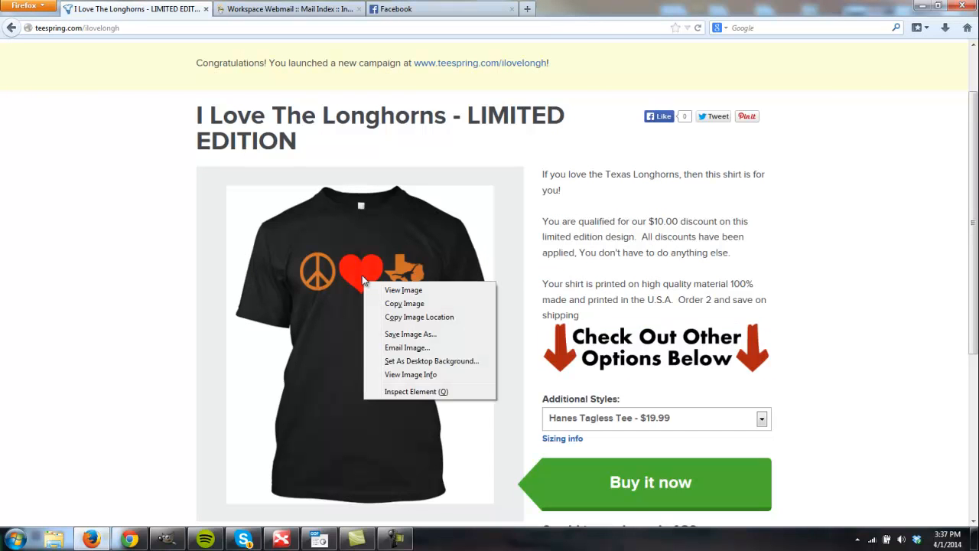
click(405, 304)
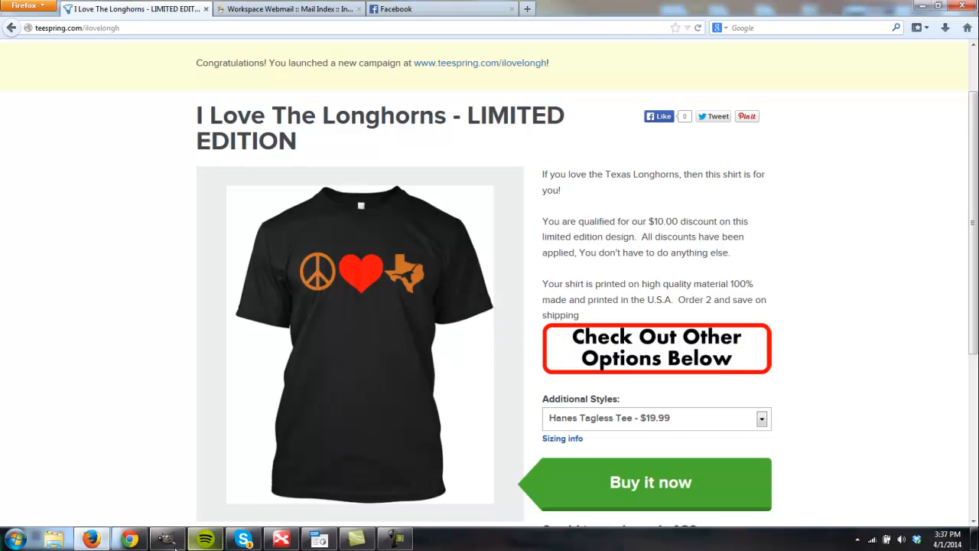
click(199, 462)
key(ctrl+v)
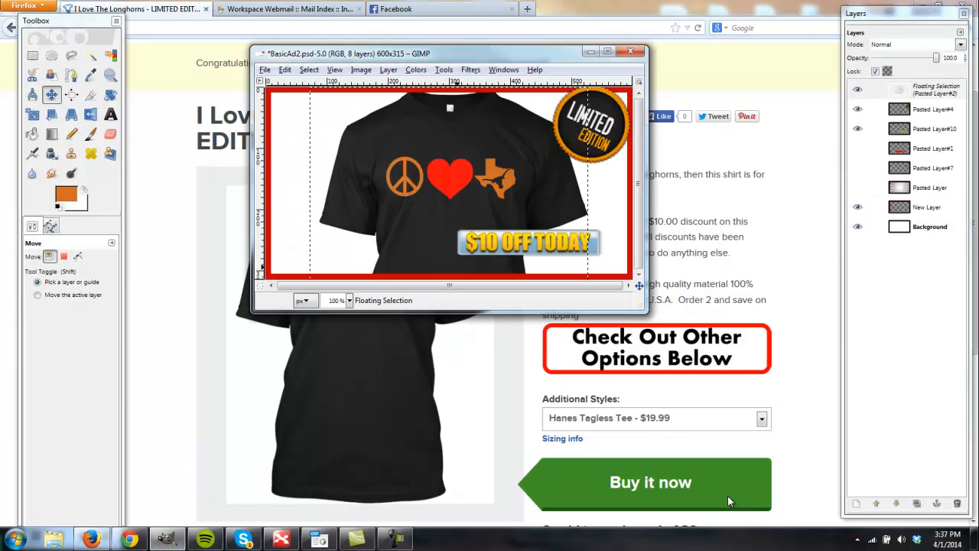
Turn the pasted shirt into a new layer and lower it beneath the red border layer, directly above Background
click(855, 505)
click(897, 504)
click(897, 505)
click(897, 505)
click(897, 505)
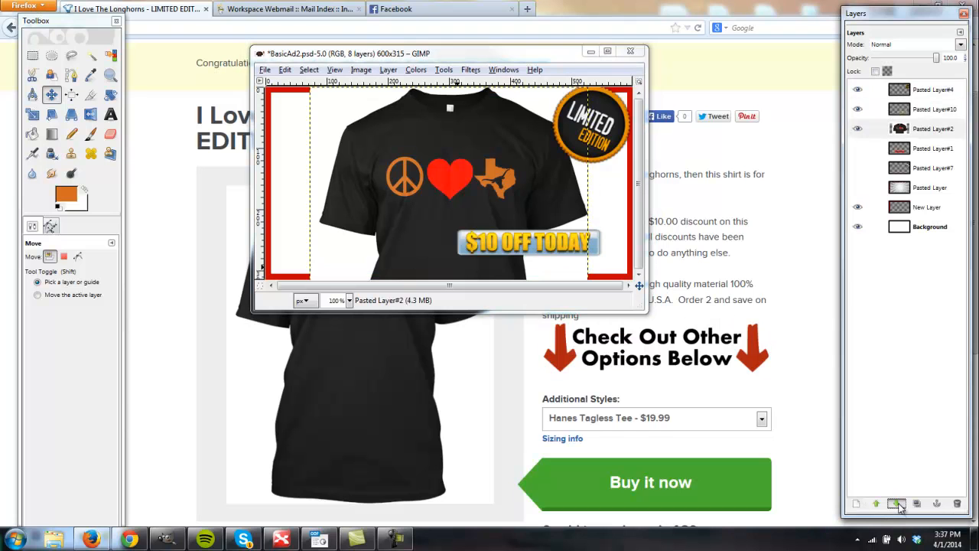
click(899, 506)
click(899, 504)
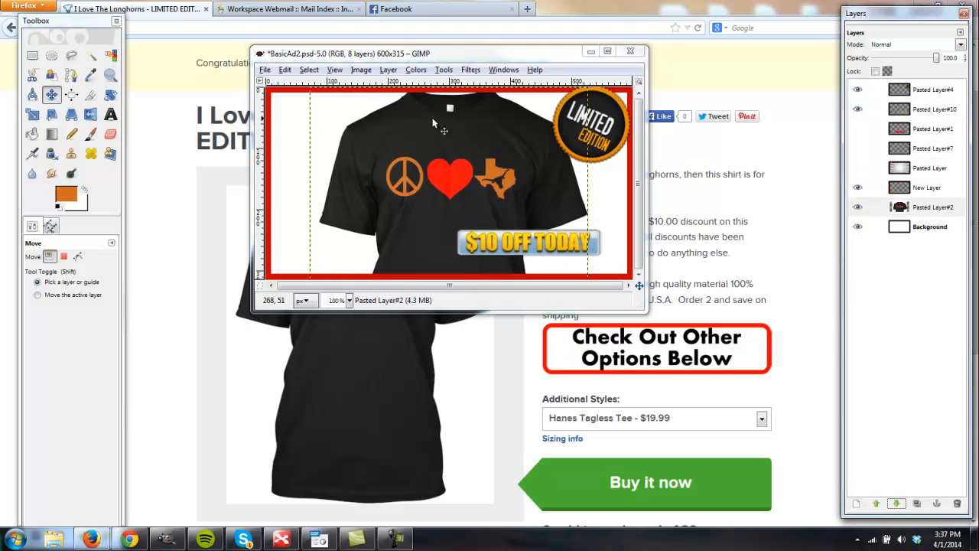
Scale the shirt layer down slightly with its aspect ratio kept and move it to the left side of the ad
click(32, 114)
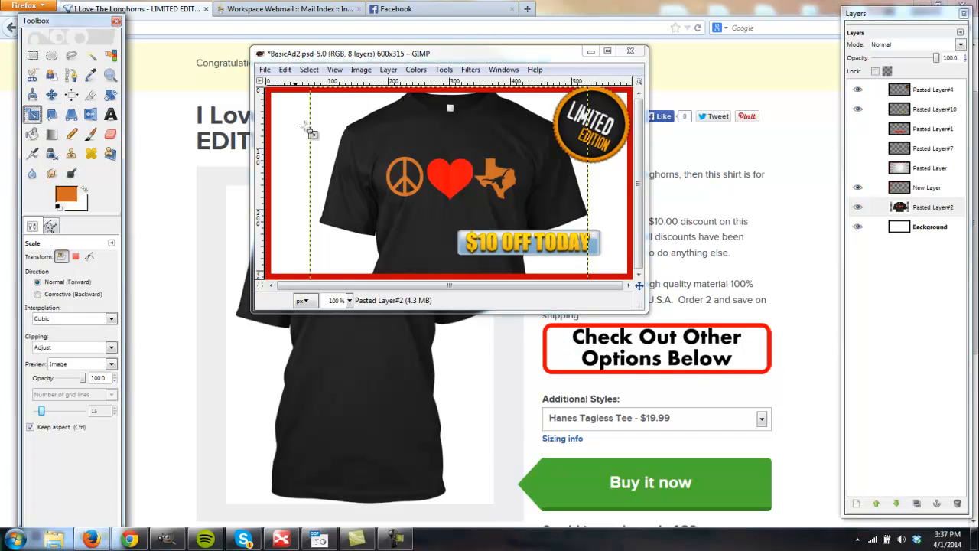
mouse_move(556, 158)
mouse_down()
mouse_move(507, 158)
mouse_move(566, 145)
mouse_up()
click(605, 370)
key(m)
drag(432, 180, 387, 165)
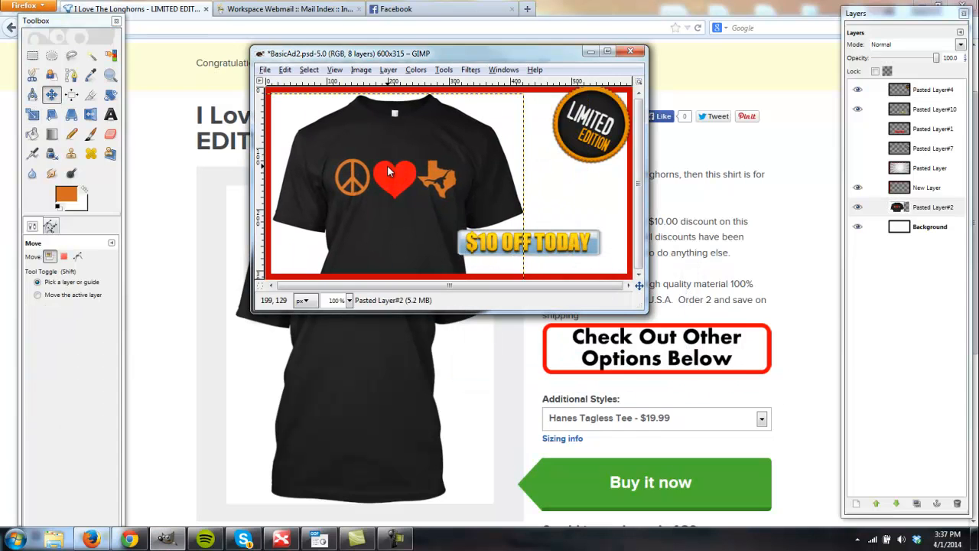
click(267, 69)
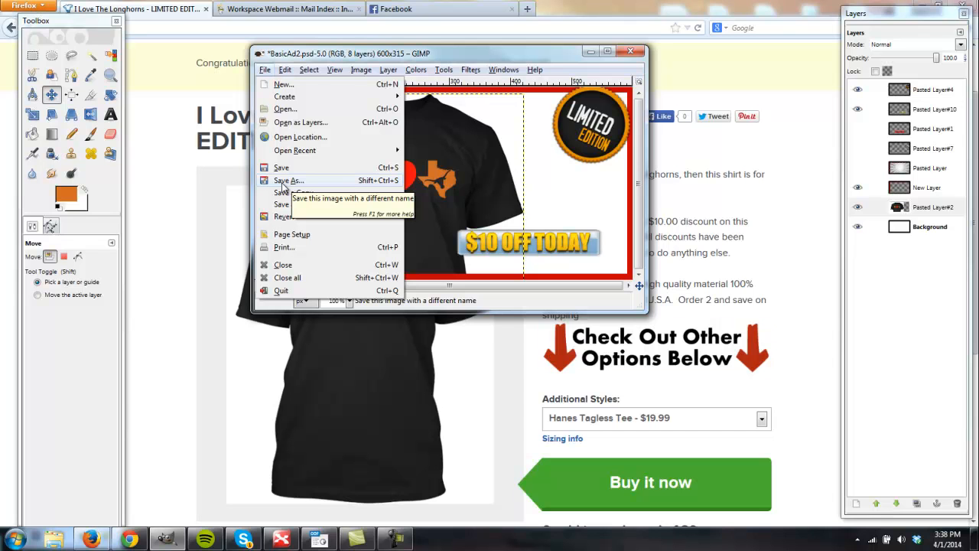
mouse_move(309, 69)
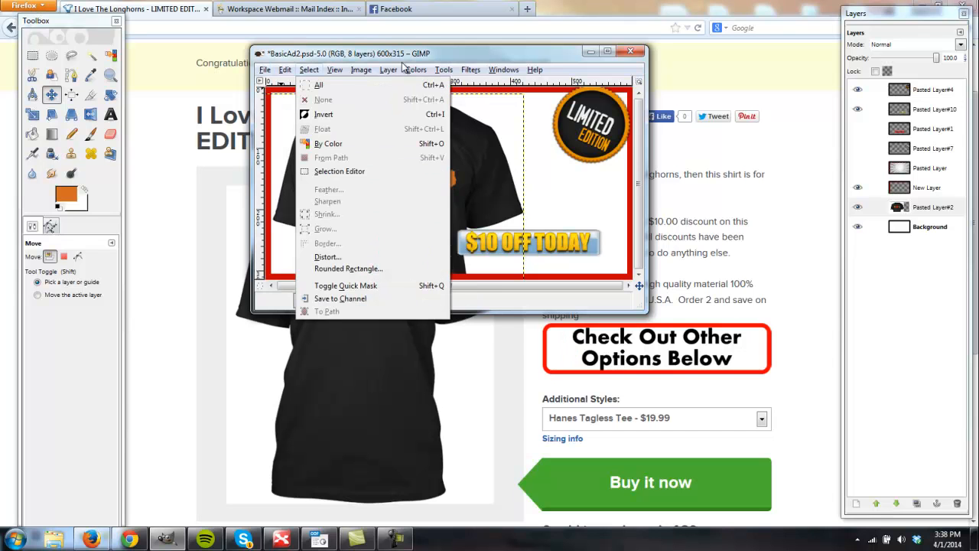
click(413, 54)
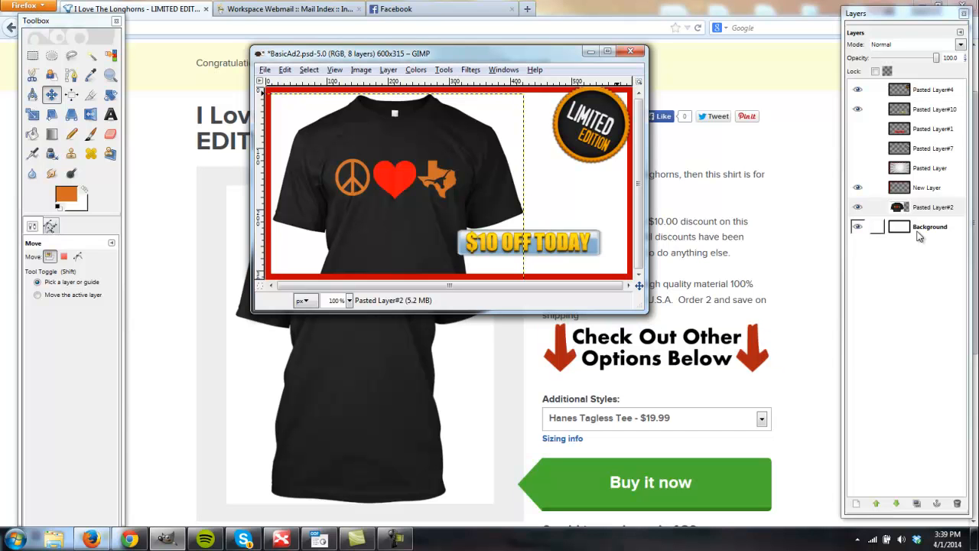
Try the grey sunburst background by showing its layer and raising the shirt layer above it
click(856, 169)
click(856, 169)
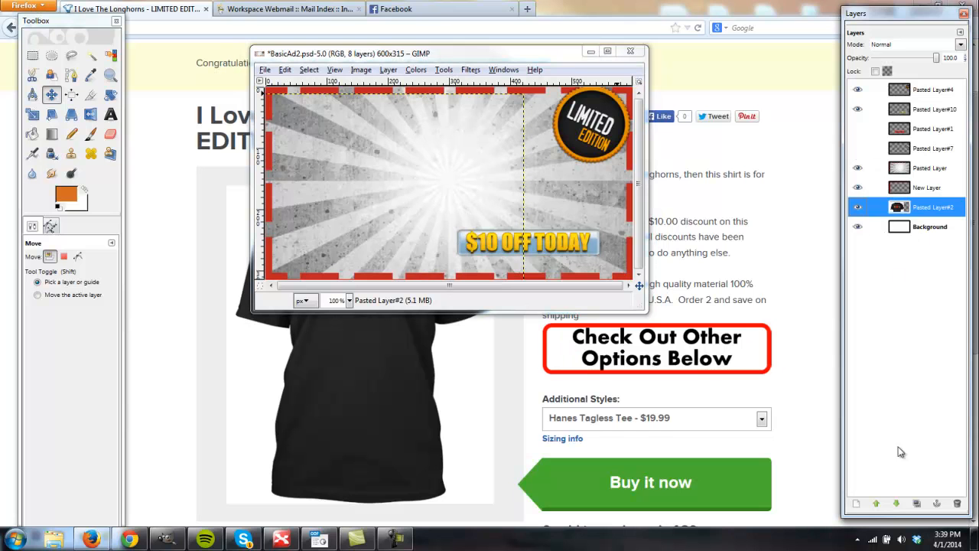
click(898, 503)
click(877, 504)
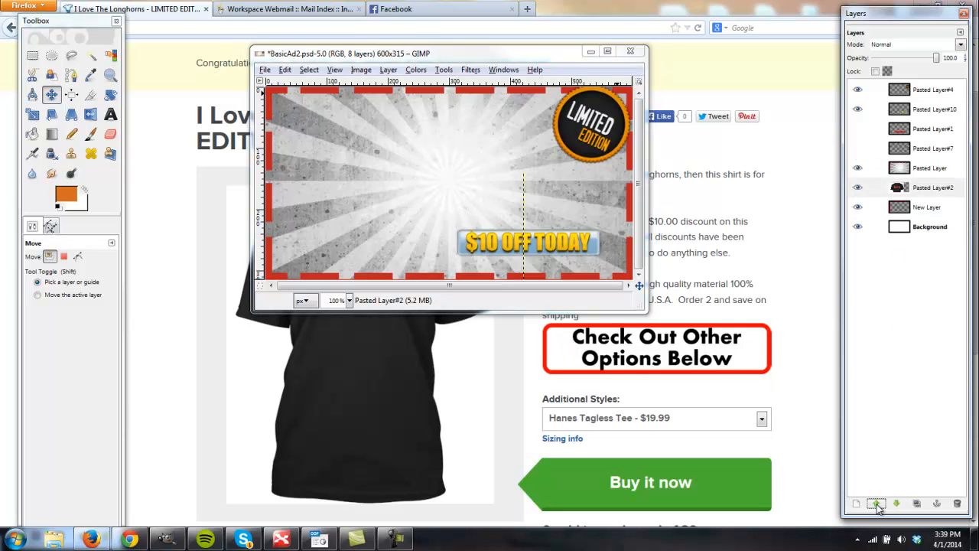
click(877, 504)
click(877, 504)
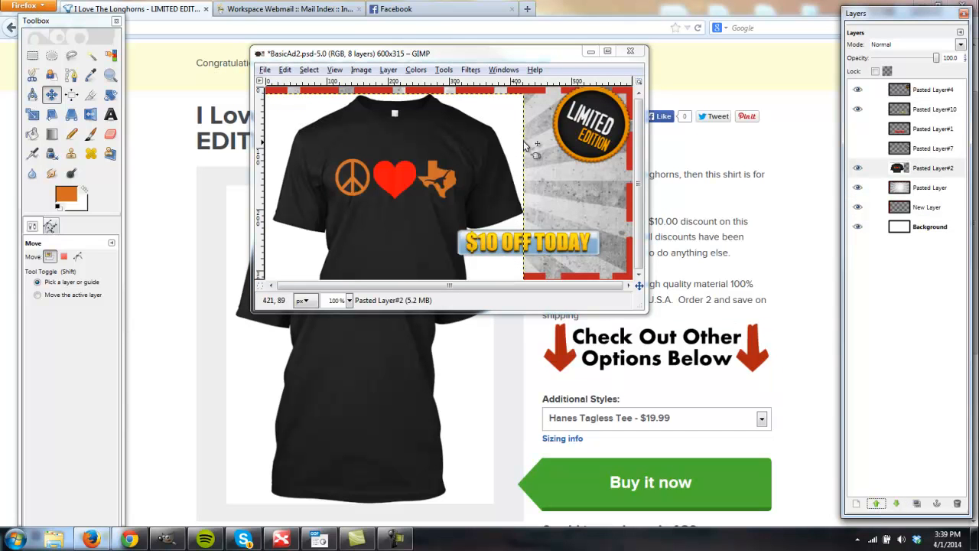
Hide the sunburst background layer and lower the shirt layer back beneath the red border layer
click(899, 503)
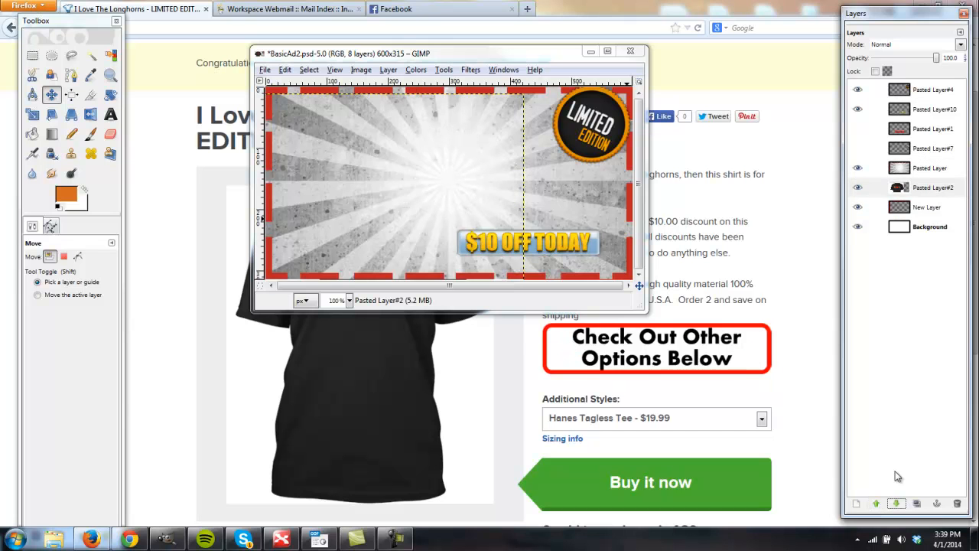
click(857, 168)
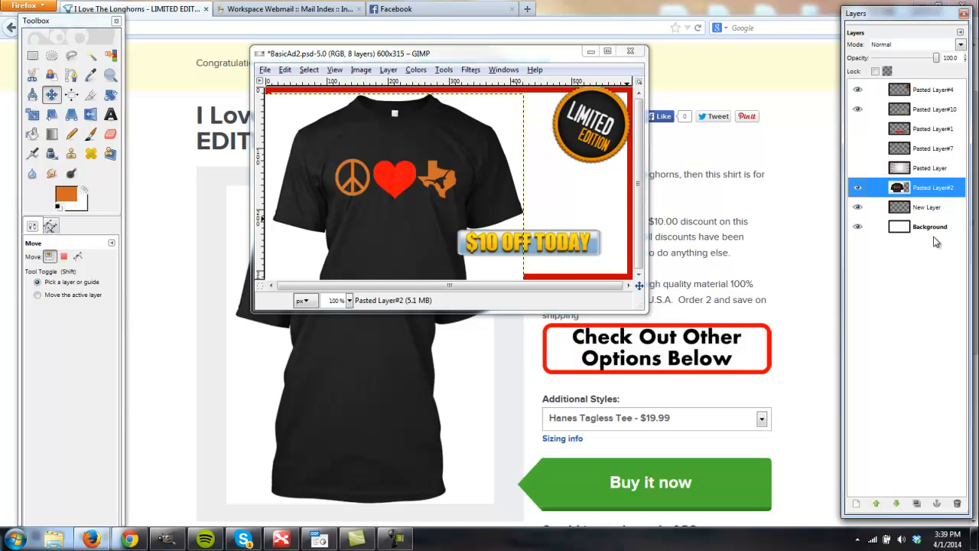
click(896, 503)
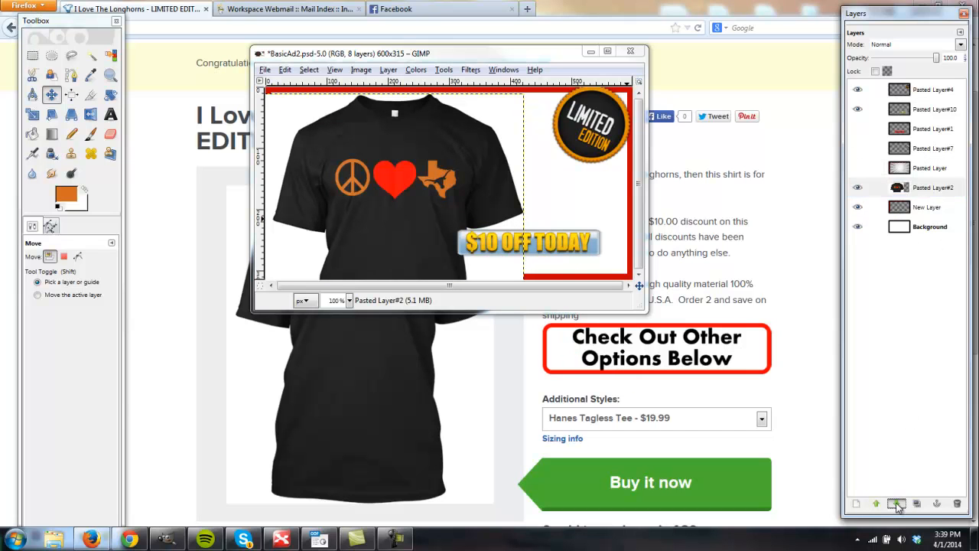
Save the ad to the Desktop as ad1.jpg, accepting the export and JPEG options
click(263, 70)
click(310, 183)
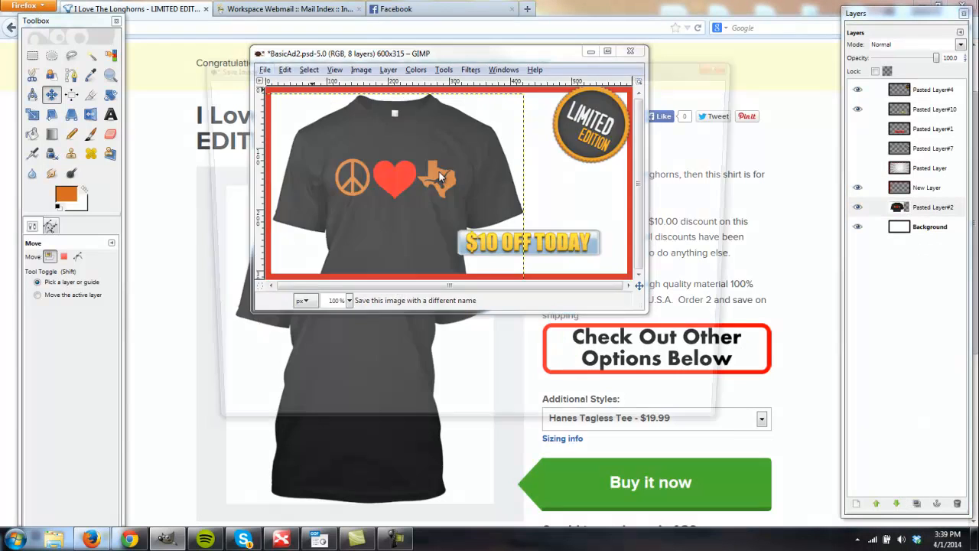
click(238, 214)
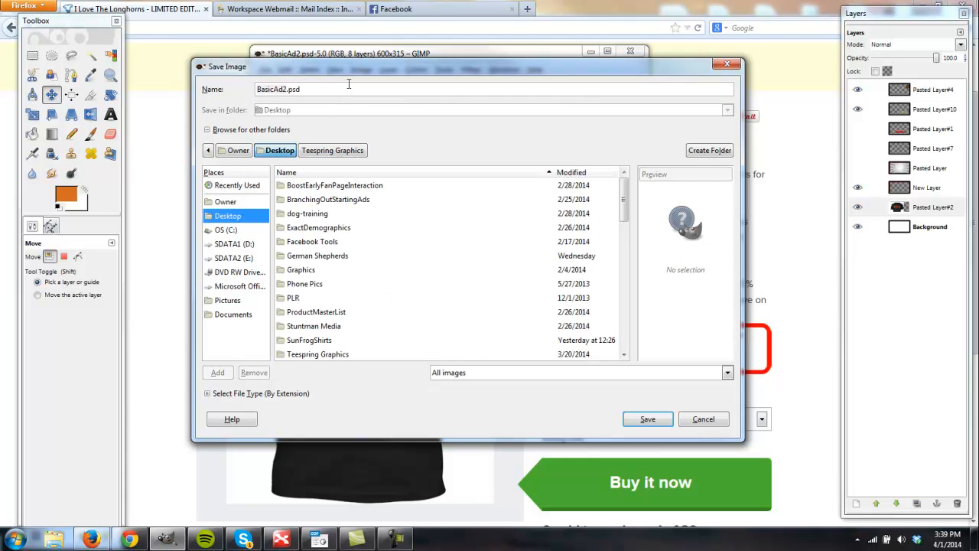
click(288, 93)
drag(314, 91, 243, 90)
text(ad1.)
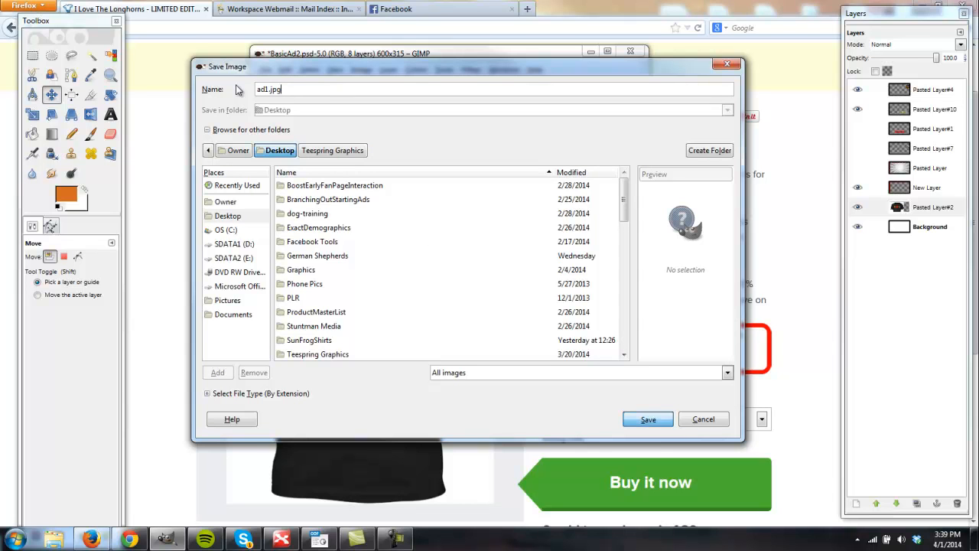
text(jpg)
key(Return)
key(Return)
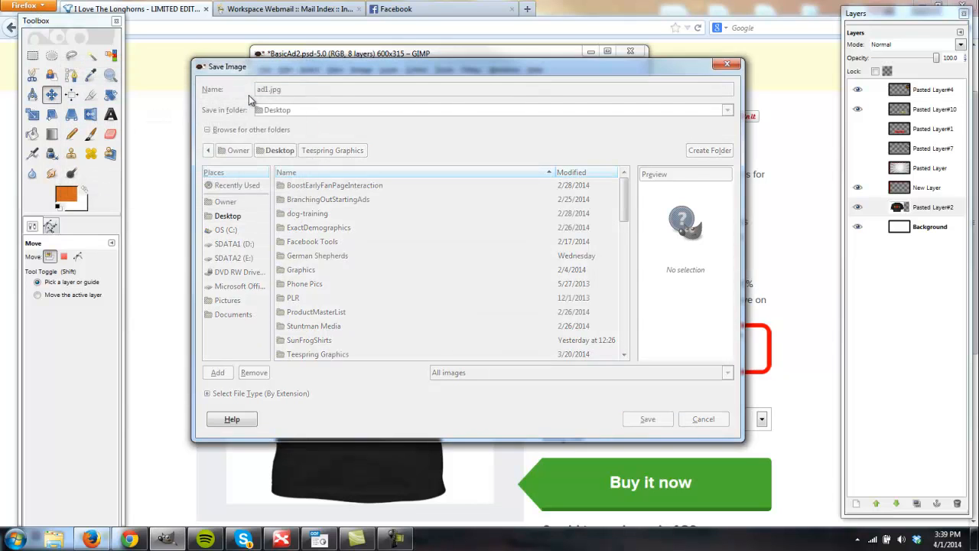
key(Return)
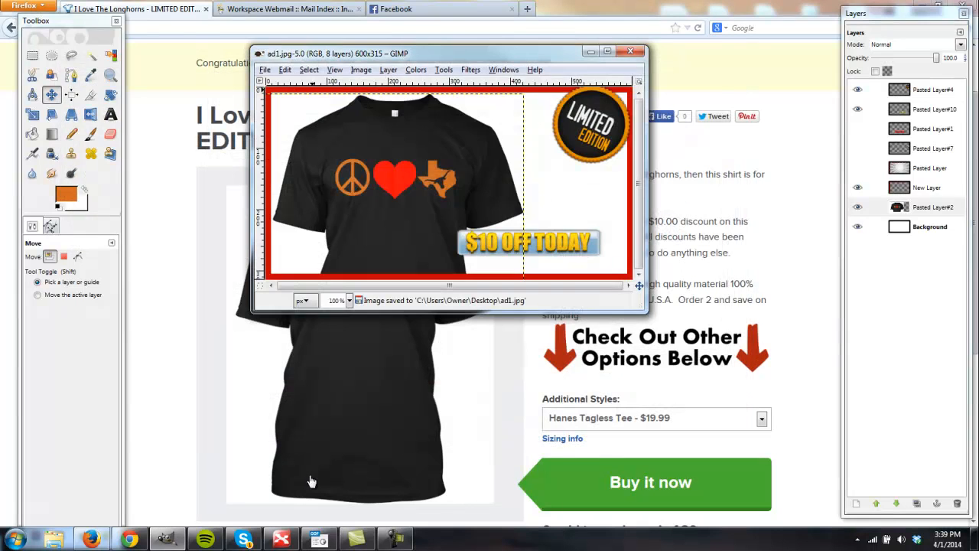
Switch to the Teespring campaign page and choose the Gildan 8oz Heavy Blend Hoodie - $33.00 style
click(307, 475)
click(579, 421)
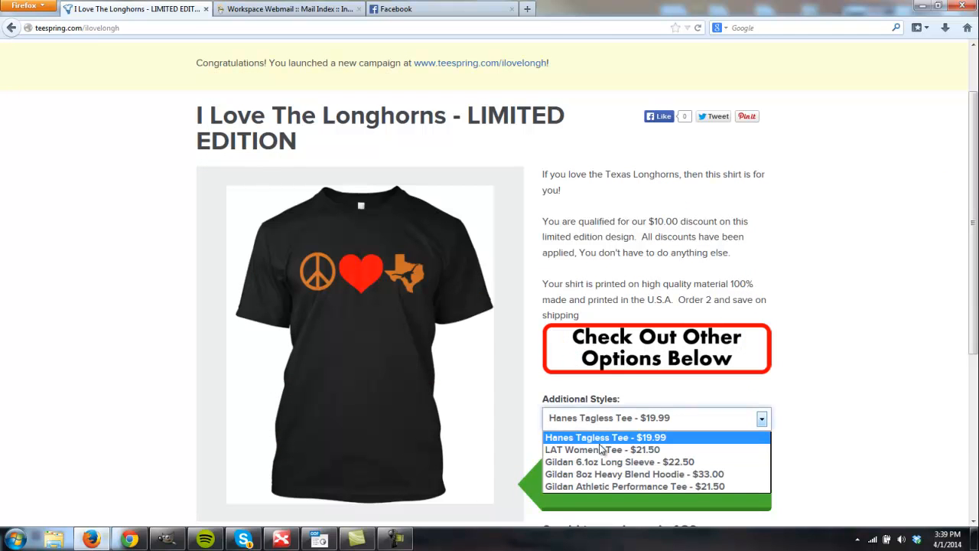
click(624, 475)
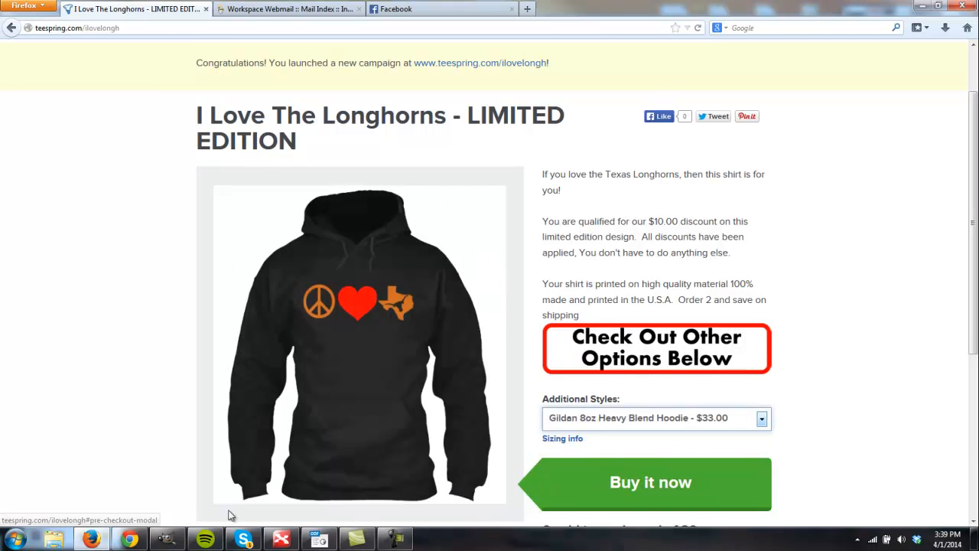
Copy the hoodie picture from the campaign page, switch to GIMP and paste it into the ad as a new layer
click(244, 539)
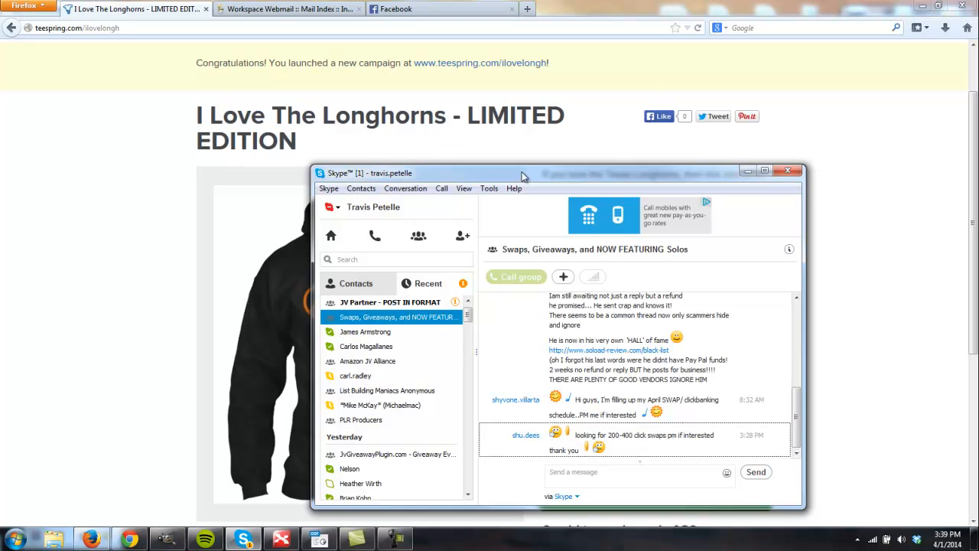
click(747, 170)
right_click(381, 291)
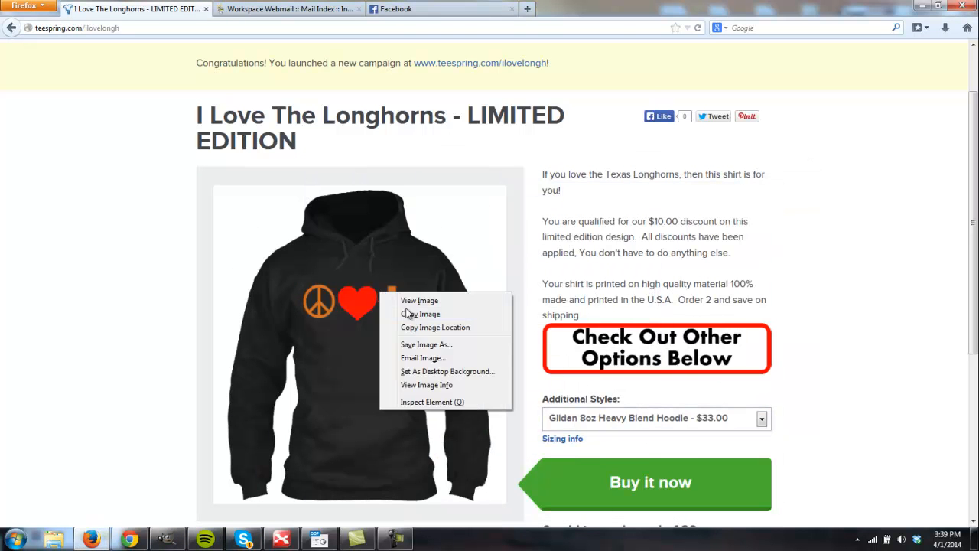
click(425, 323)
click(167, 539)
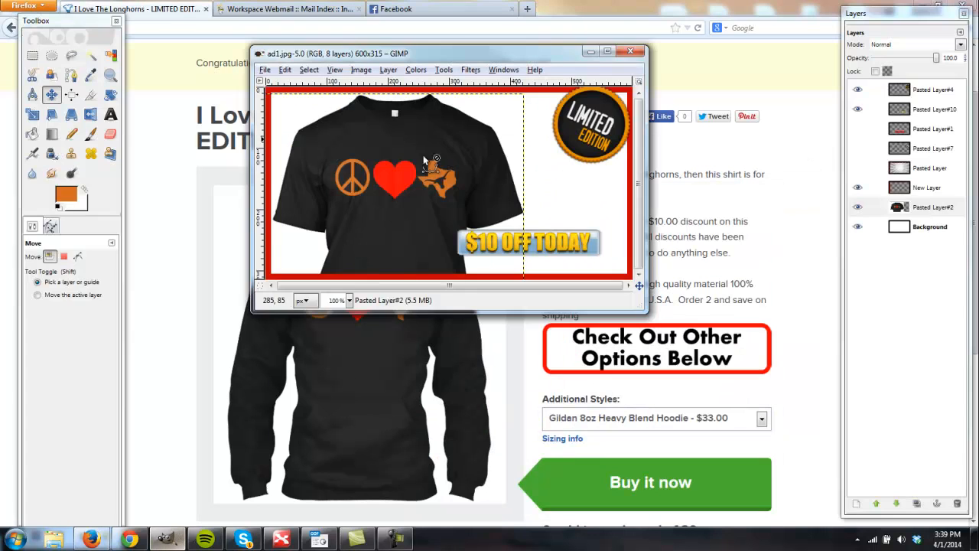
key(ctrl+v)
click(858, 504)
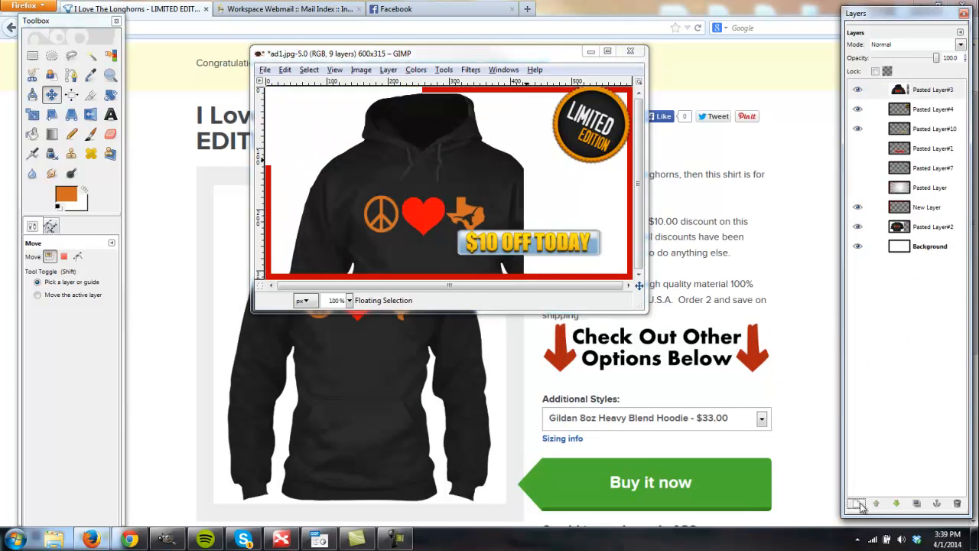
Lower the hoodie layer through the stack until it sits directly above the Background layer, beneath the T-shirt layer
click(896, 504)
click(897, 504)
click(896, 504)
click(896, 504)
click(896, 503)
click(896, 504)
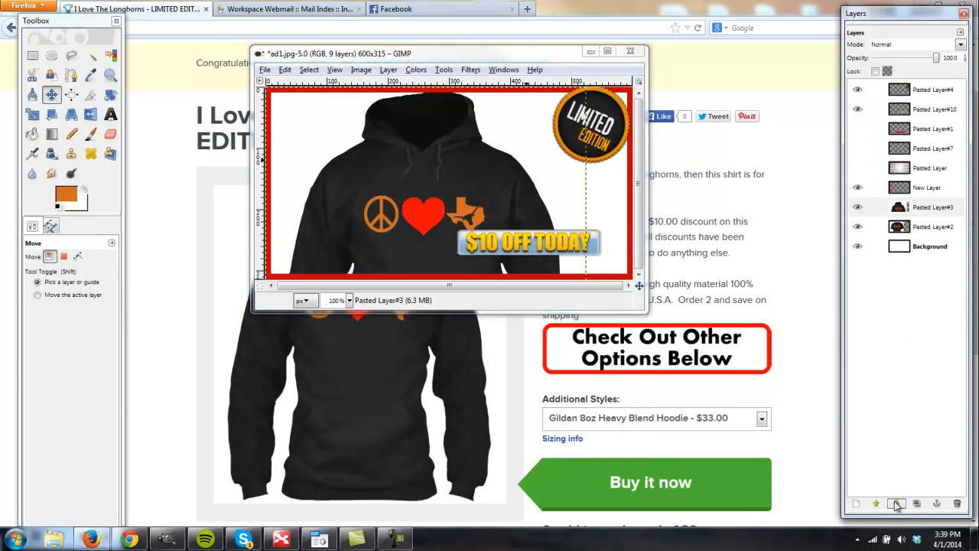
click(896, 504)
Scale the hoodie layer to 276 × 300 pixels, keeping its aspect ratio
click(32, 114)
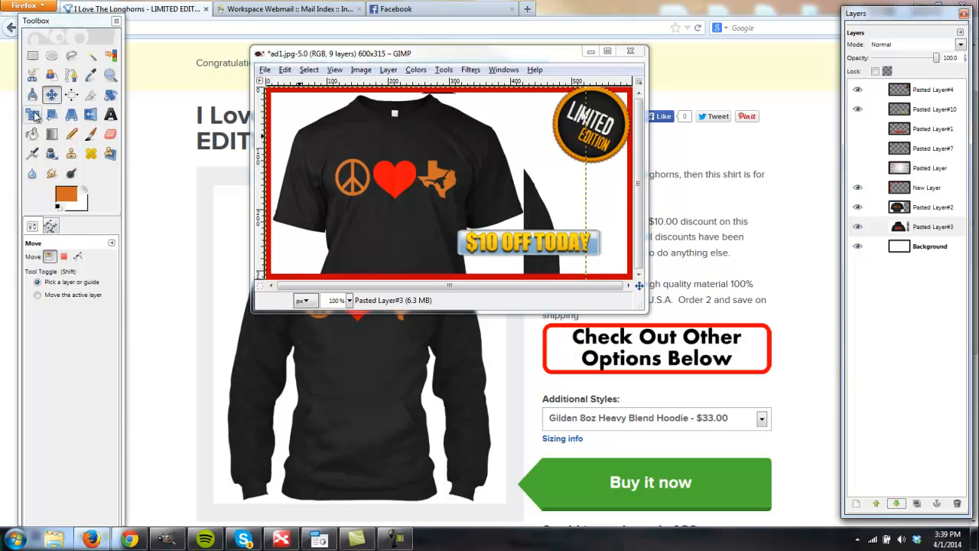
click(504, 144)
double_click(503, 329)
text(300)
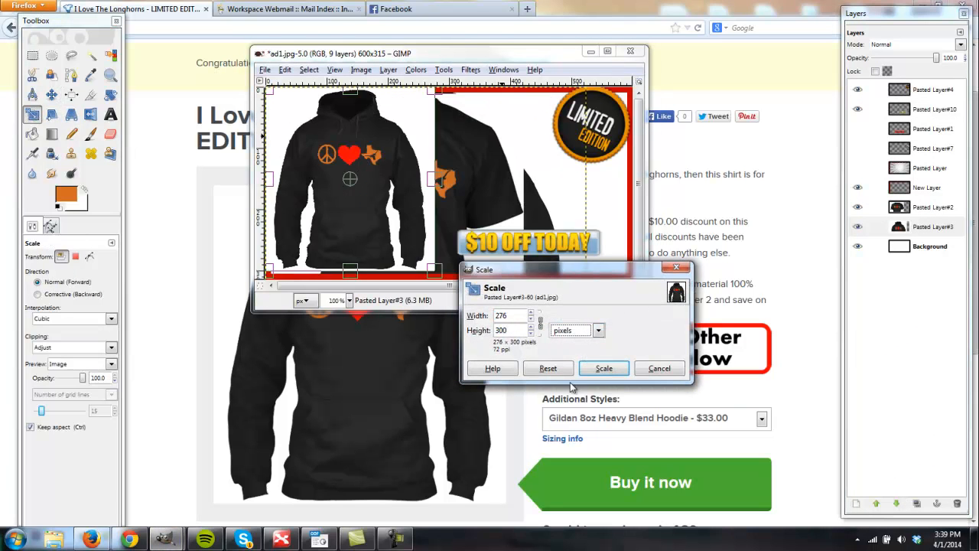
click(603, 368)
Scale the T-shirt layer to a height of 300 pixels, keeping its aspect ratio
click(851, 208)
click(378, 187)
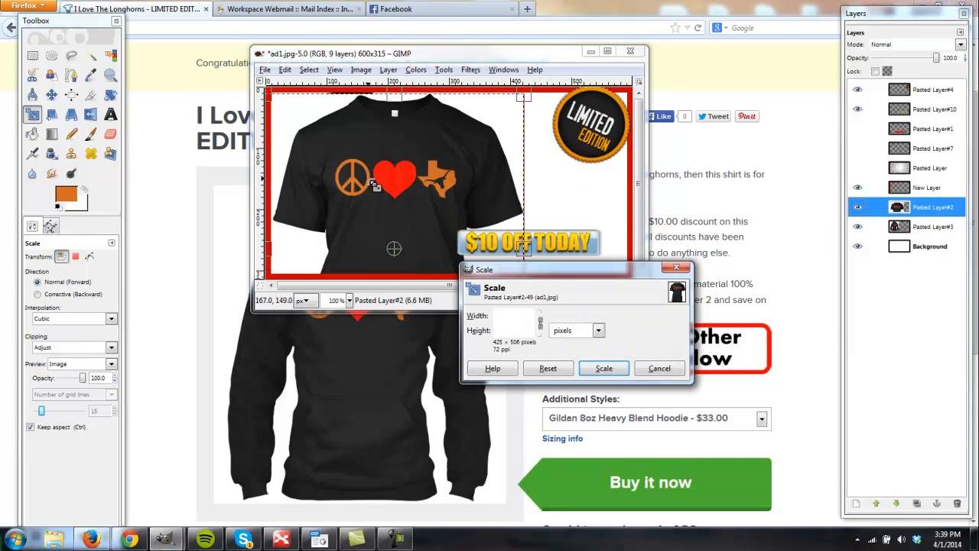
double_click(505, 329)
text(30)
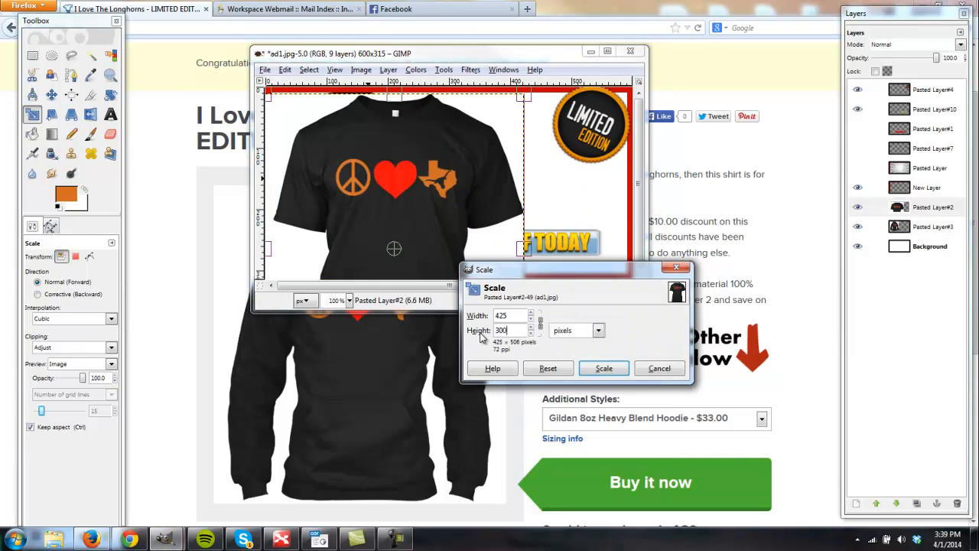
text(0)
click(600, 368)
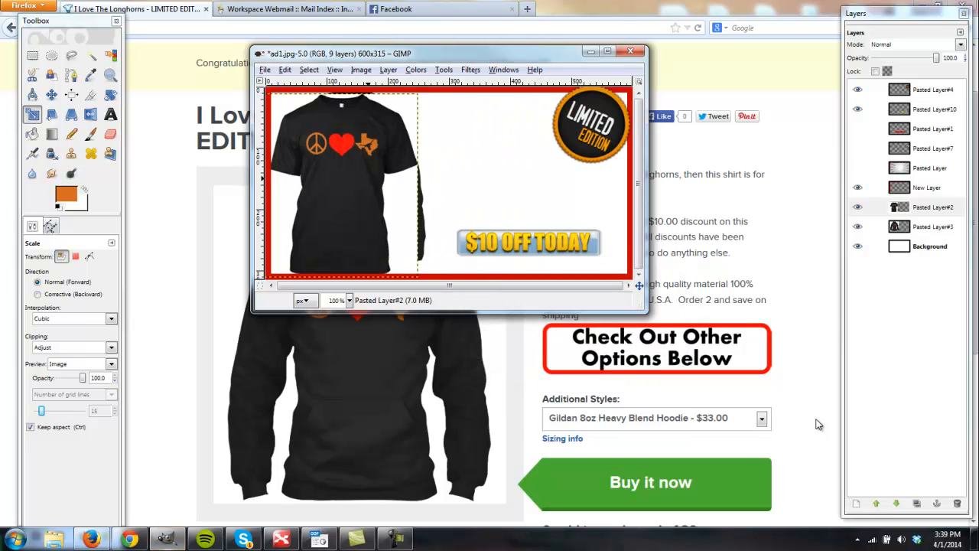
Move the hoodie to the right of the T-shirt so the two garments stand side by side without overlapping
click(51, 94)
drag(426, 222, 562, 227)
drag(499, 201, 503, 203)
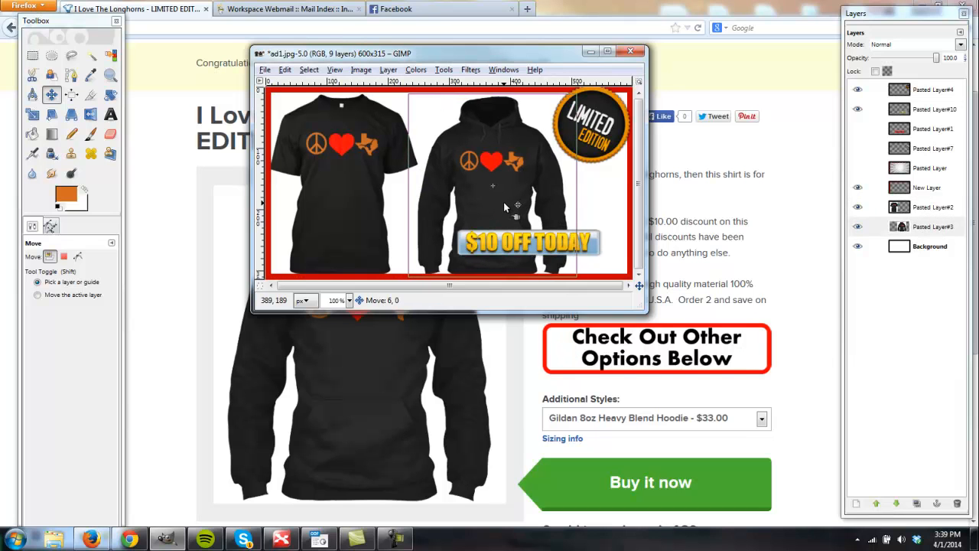
click(410, 191)
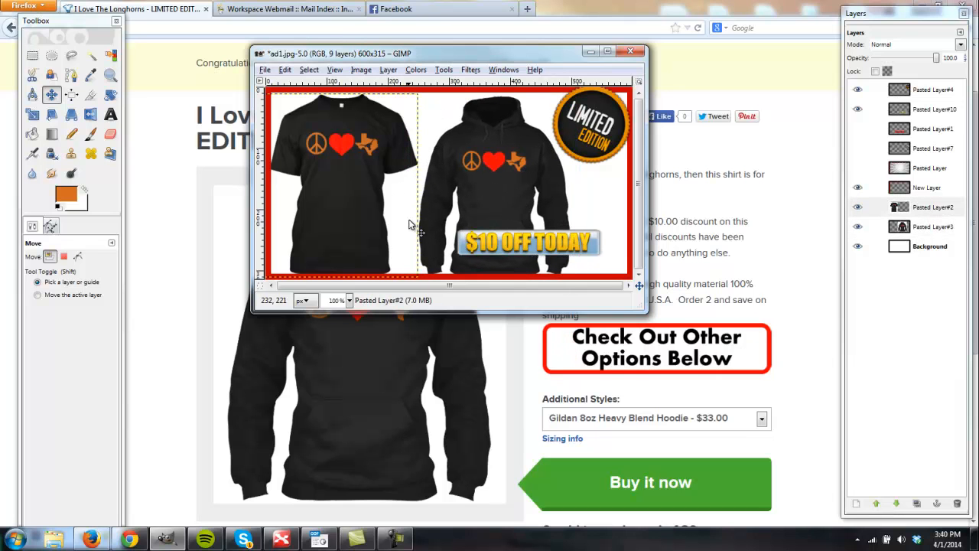
Move the $10 OFF TODAY banner leftward so it spans the lower part of both the T-shirt and the hoodie
click(110, 134)
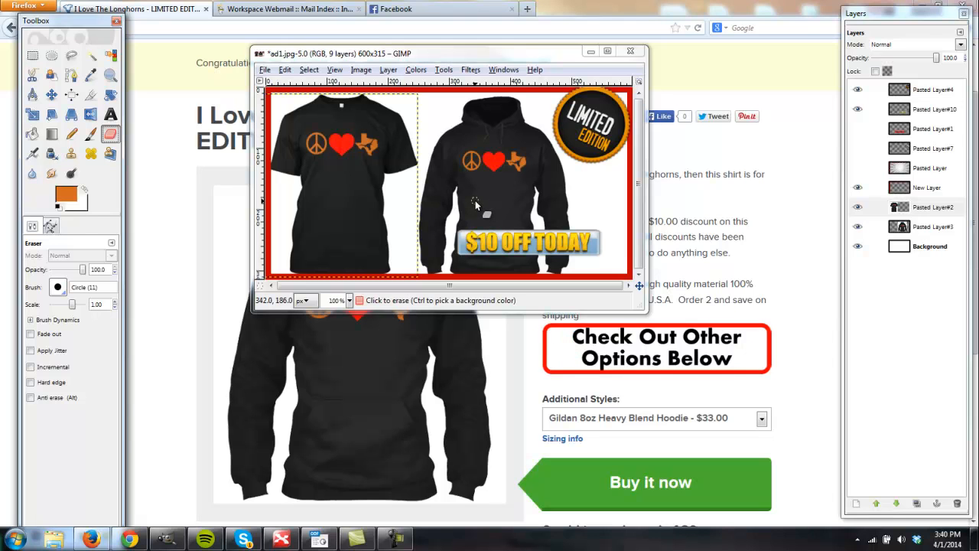
click(928, 252)
key(m)
drag(523, 248, 434, 244)
click(411, 139)
Save the two-garment ad to the Desktop as ad2.jpg, accepting the export and JPEG options
click(265, 70)
click(303, 182)
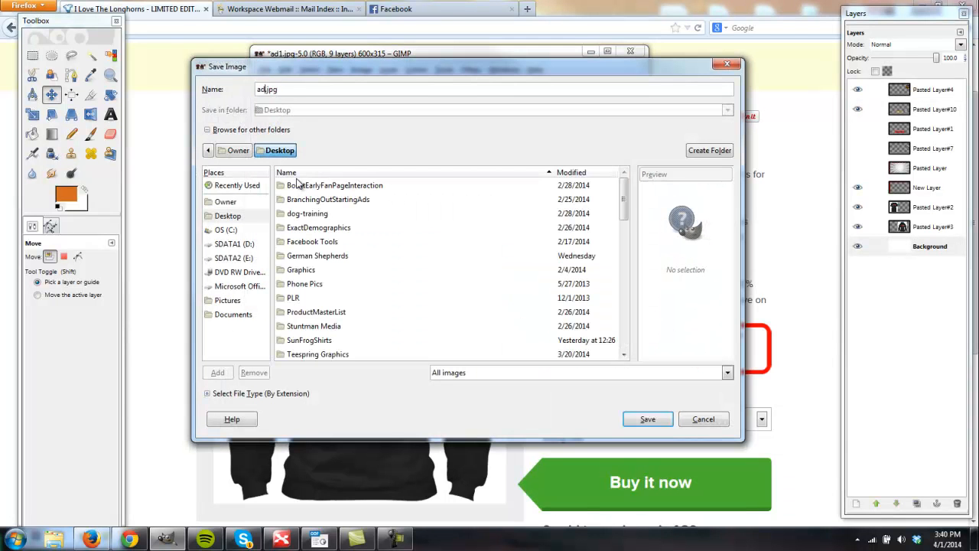
text(2)
key(Return)
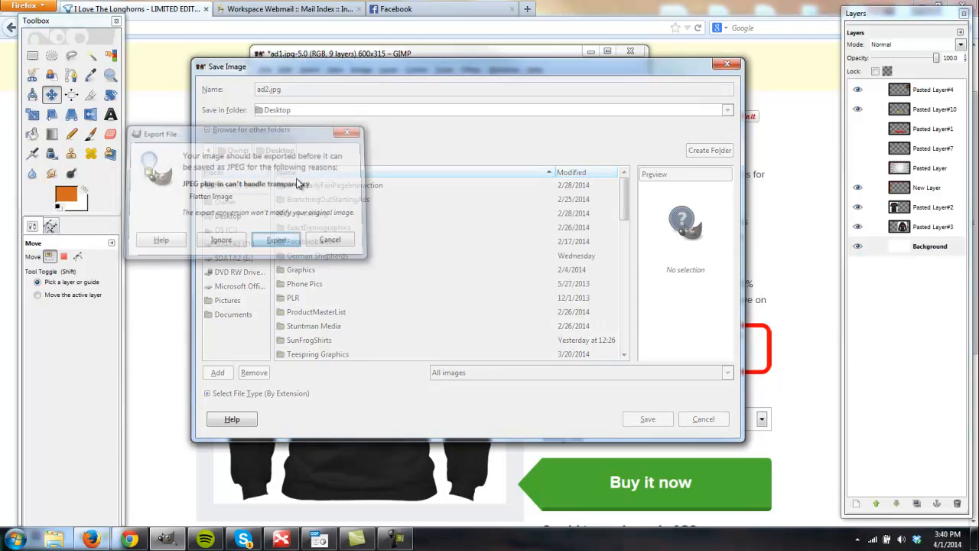
key(Return)
key(Return)
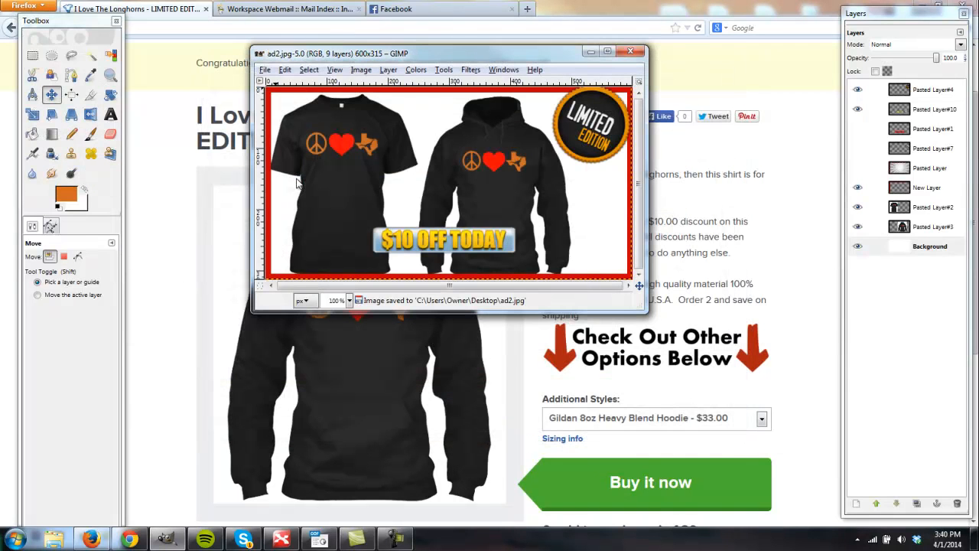
Switch to the Facebook ads manager in Chrome and start creating a new ad
click(343, 338)
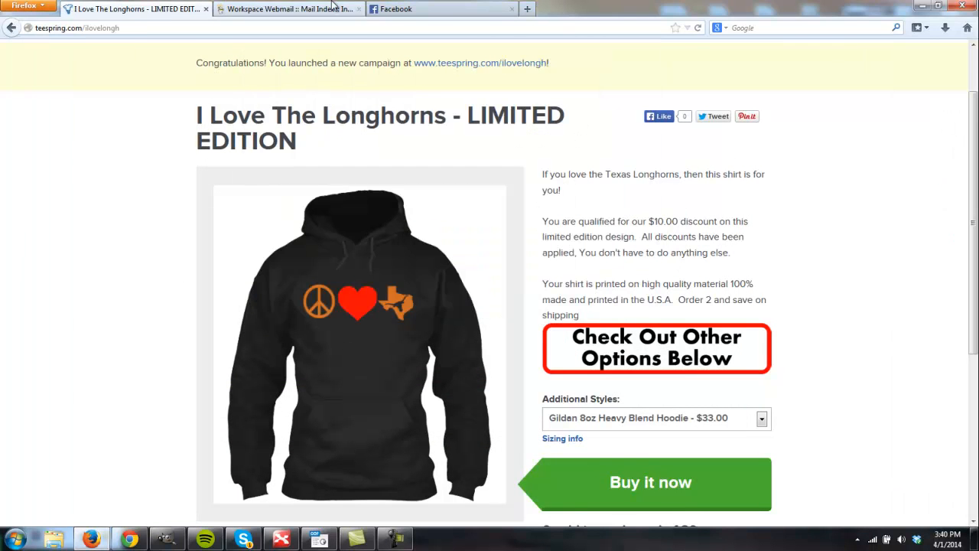
click(419, 8)
click(134, 8)
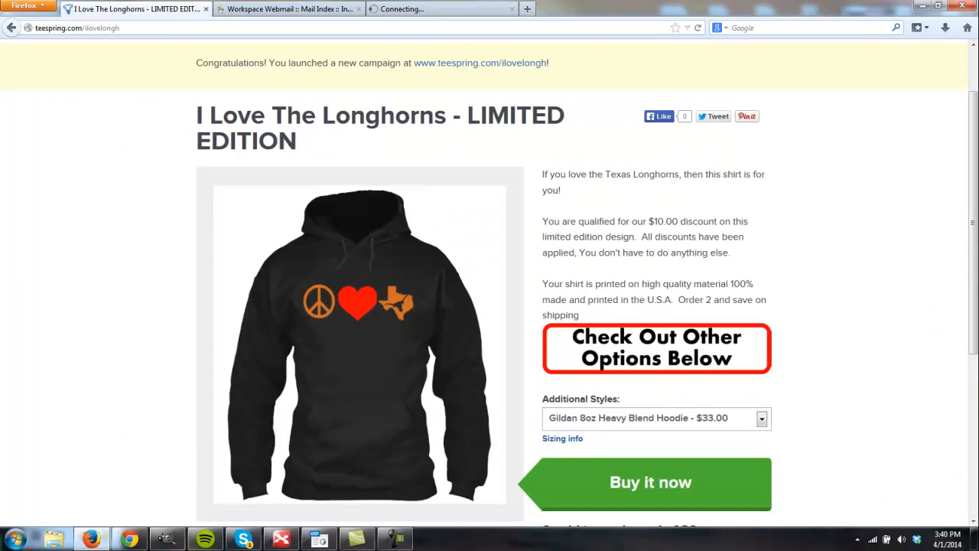
click(130, 539)
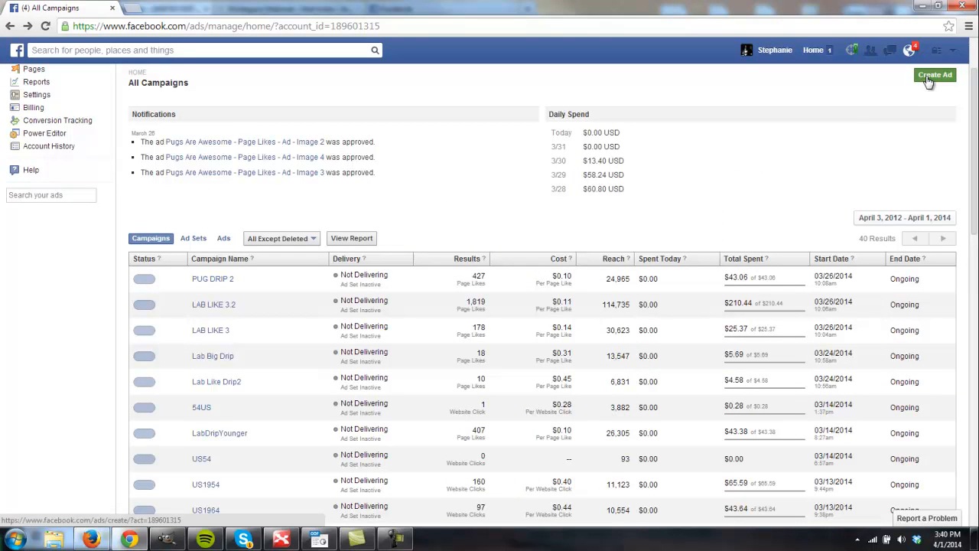
click(91, 539)
drag(122, 29, 24, 35)
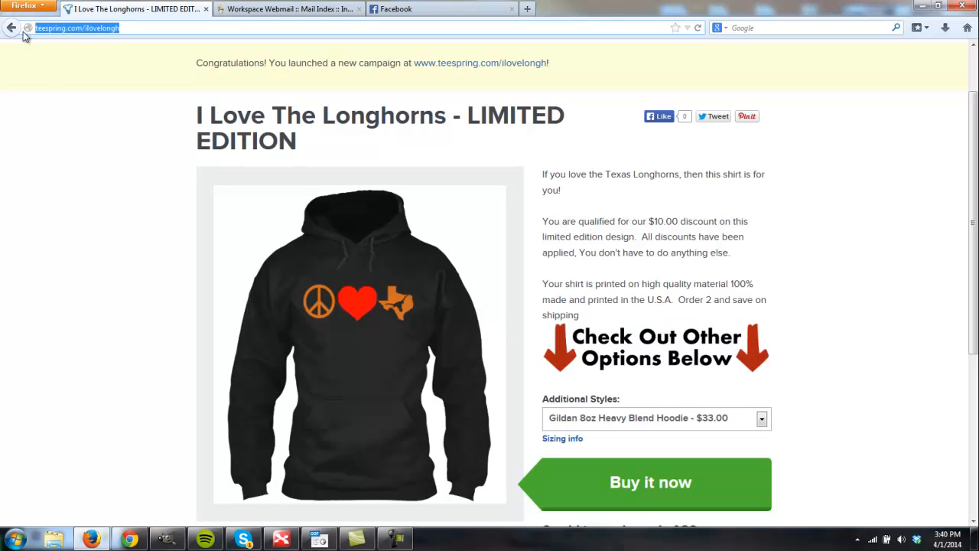
click(120, 545)
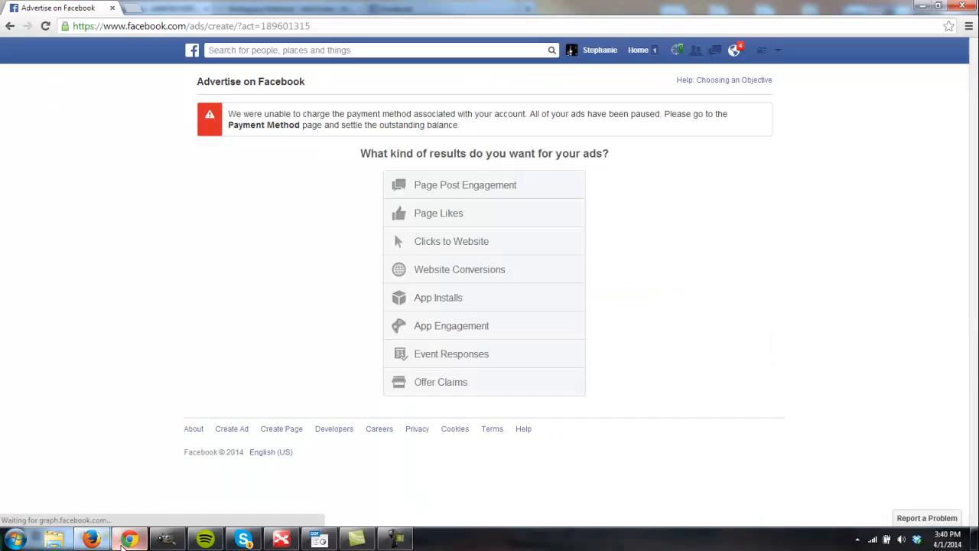
click(452, 253)
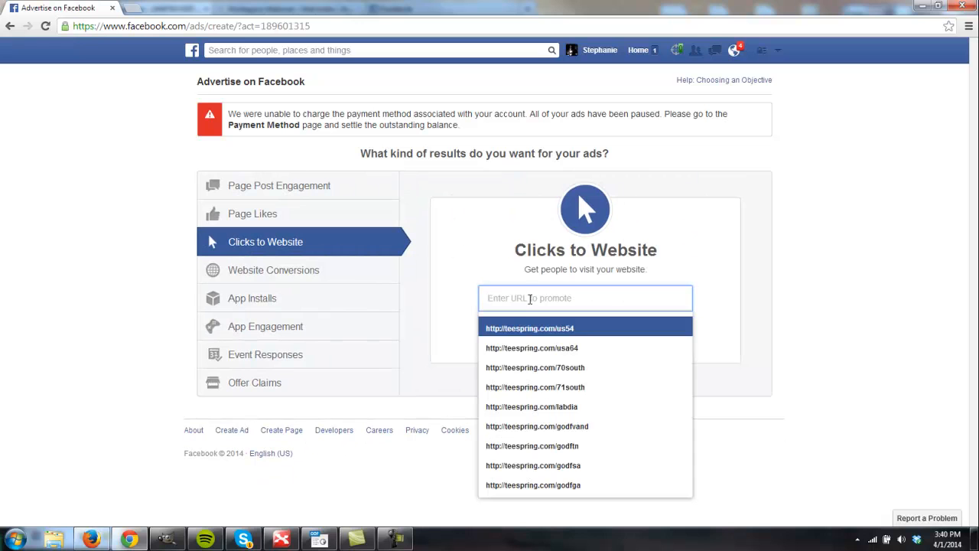
key(ctrl+v)
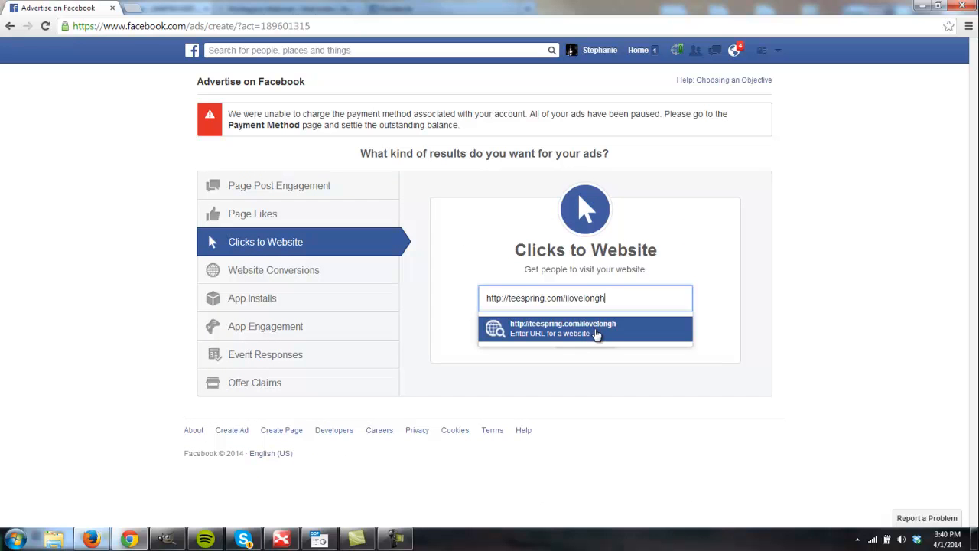
click(594, 331)
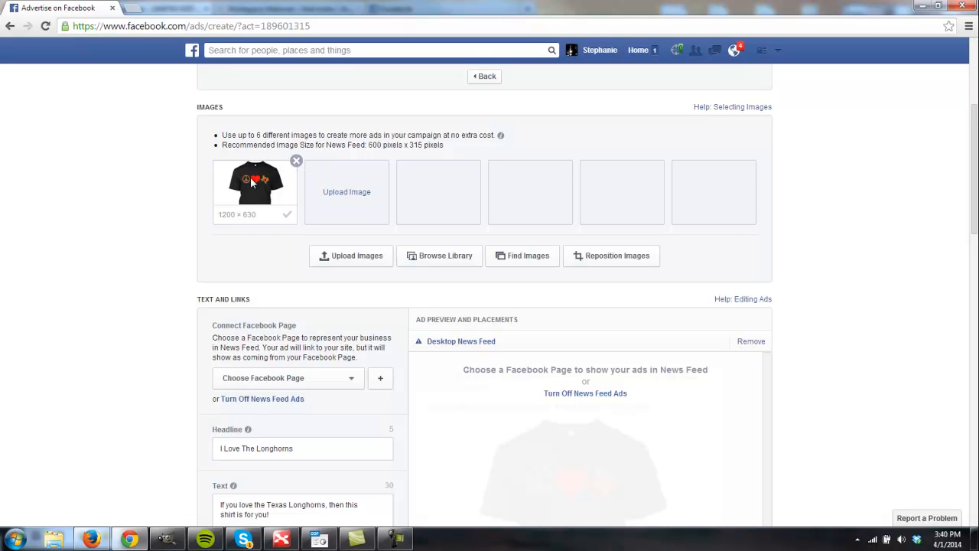
Remove the automatically added T-shirt image and upload the two saved ad images from the Desktop instead
click(297, 162)
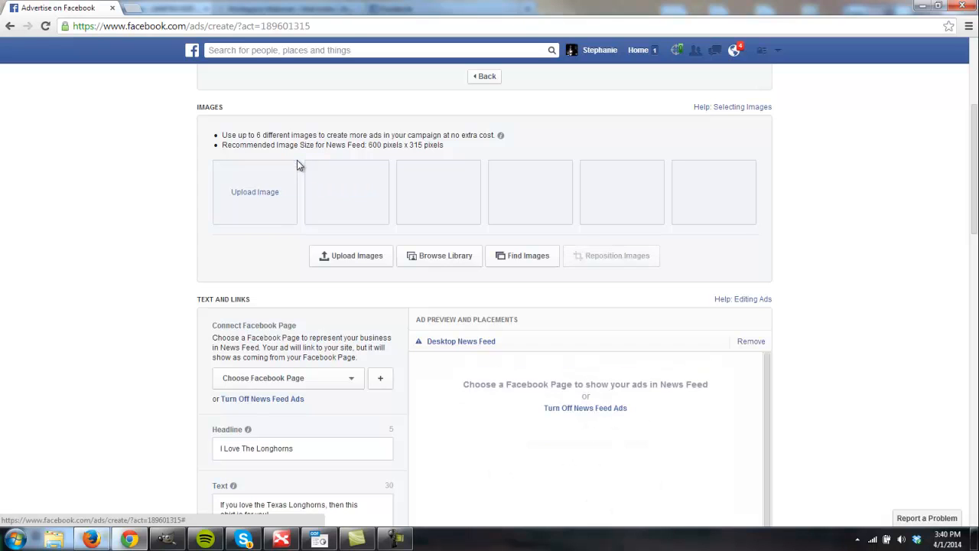
click(264, 183)
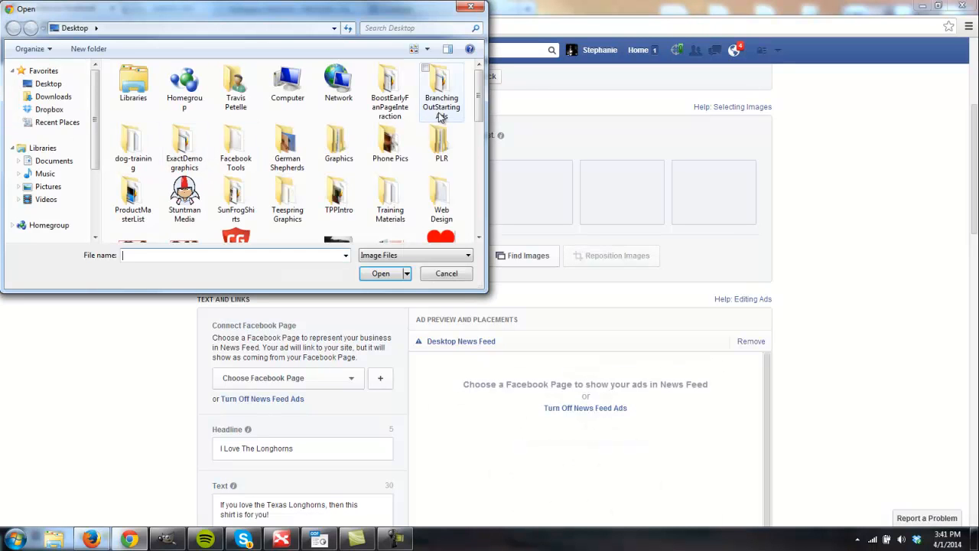
drag(480, 91, 481, 126)
double_click(146, 138)
click(353, 197)
drag(480, 96, 481, 126)
double_click(187, 138)
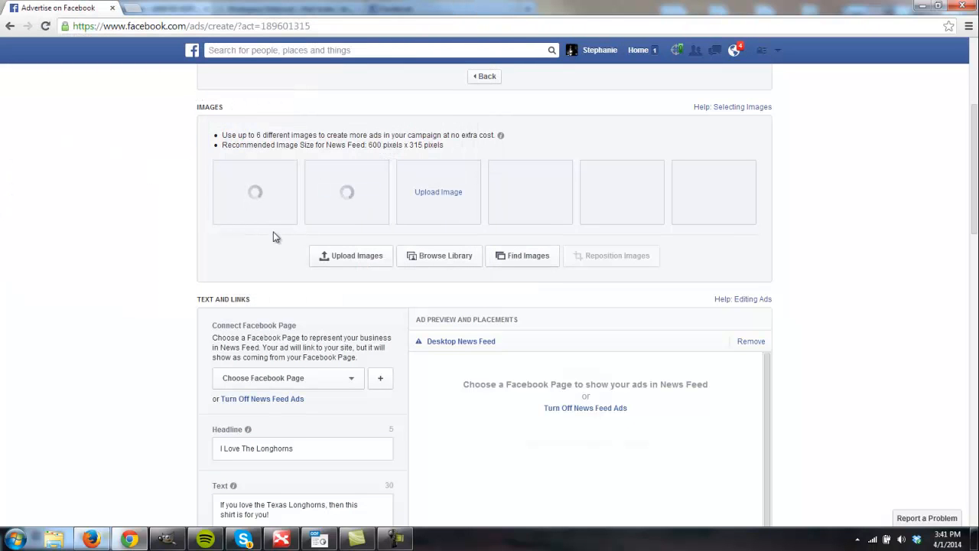
Start a new Brand or Product Facebook Page for the ad and set its category to Website
scroll(146, 289, down, 2)
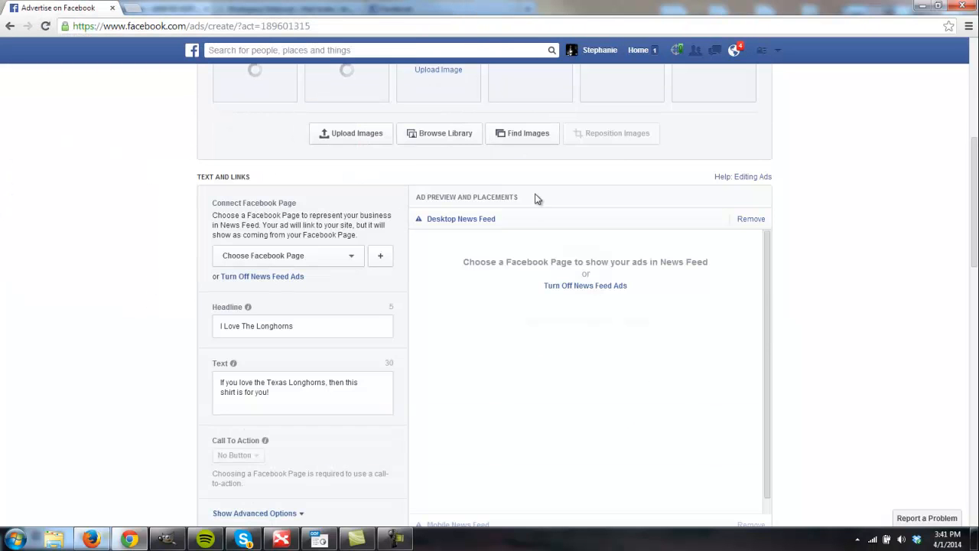
scroll(497, 226, down, 1)
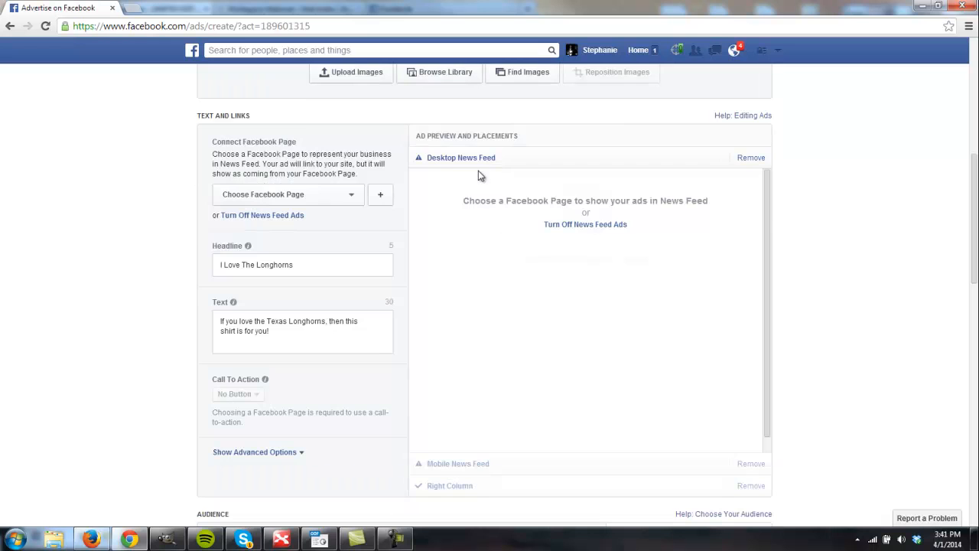
scroll(475, 180, up, 2)
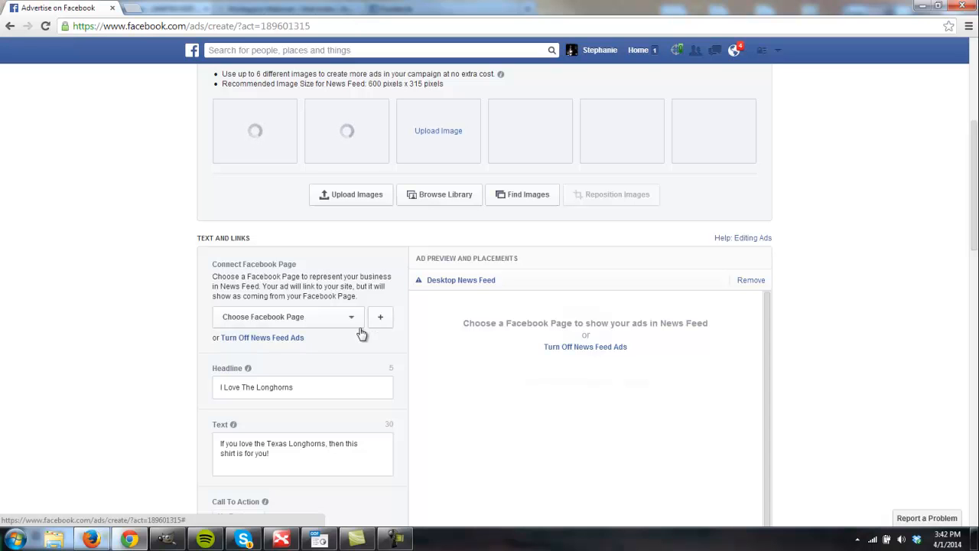
scroll(146, 314, down, 1)
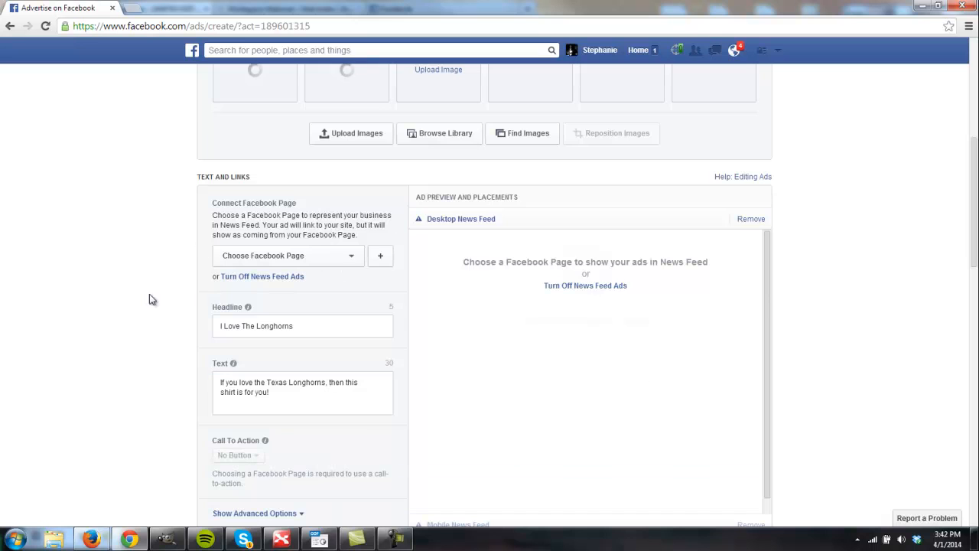
click(381, 260)
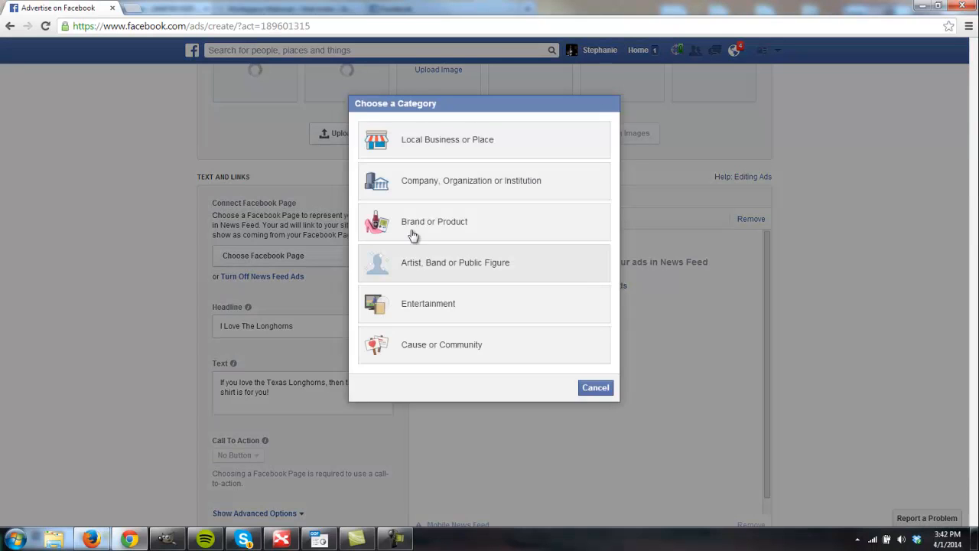
click(445, 229)
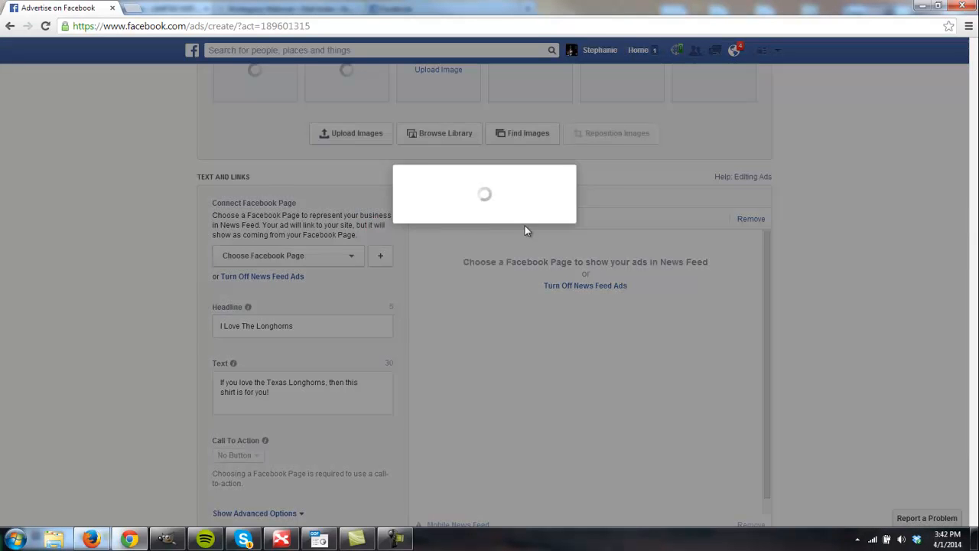
click(520, 204)
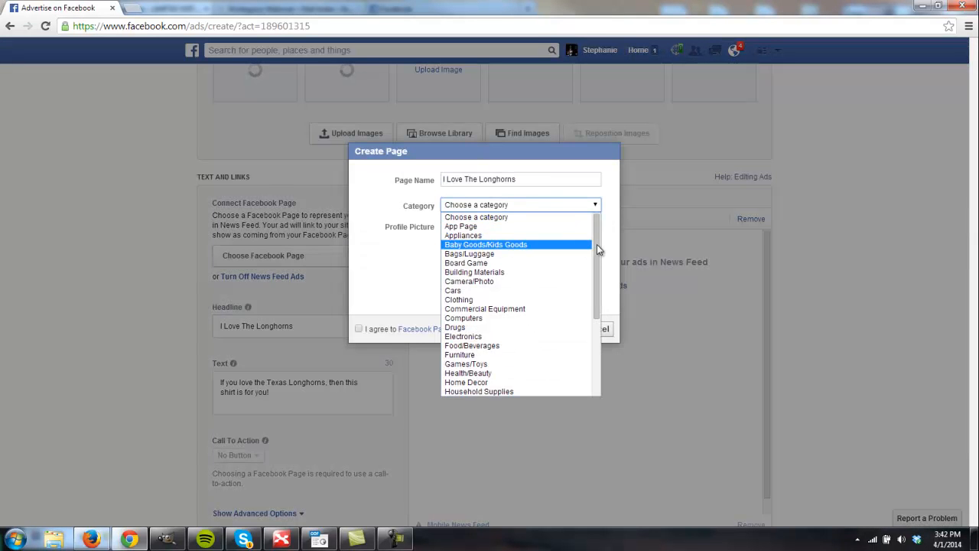
scroll(535, 321, down, 5)
click(476, 383)
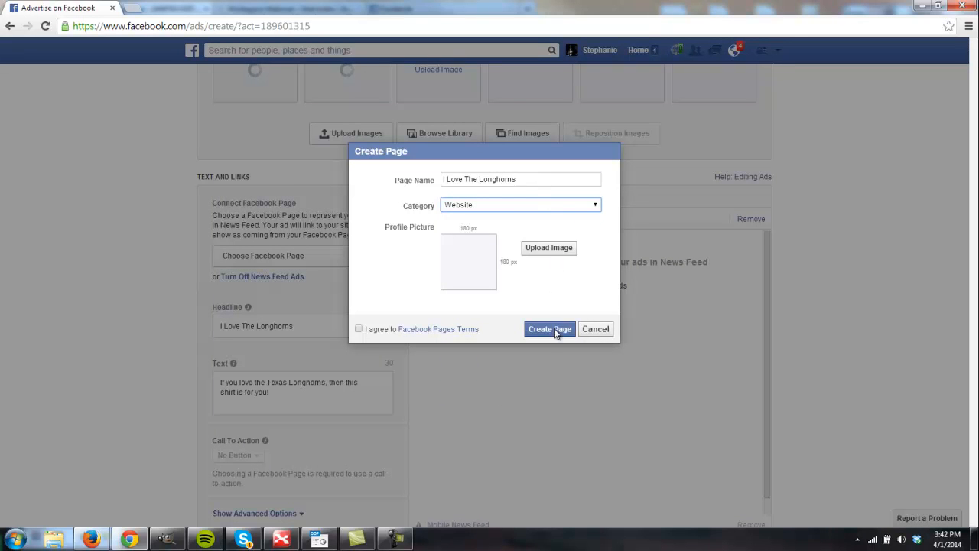
Switch to Firefox and search Google Images for "texas longhorns" in a new tab
click(553, 255)
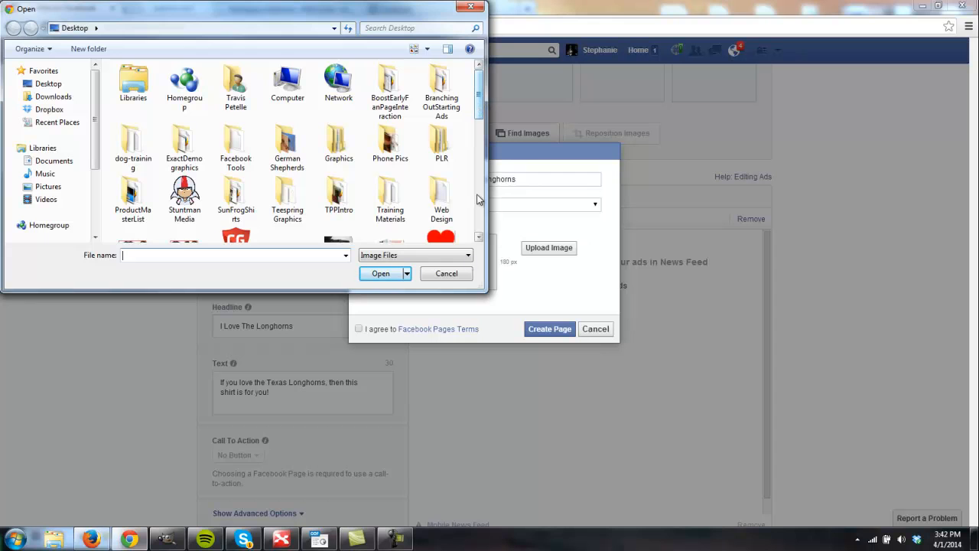
click(447, 273)
click(91, 538)
click(524, 8)
click(738, 28)
text(texas longhorns)
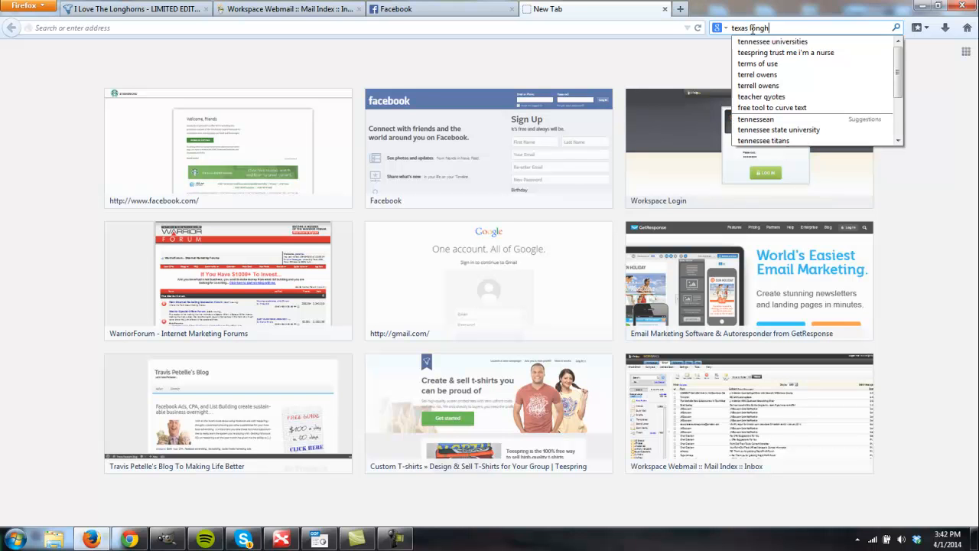
key(Return)
click(155, 94)
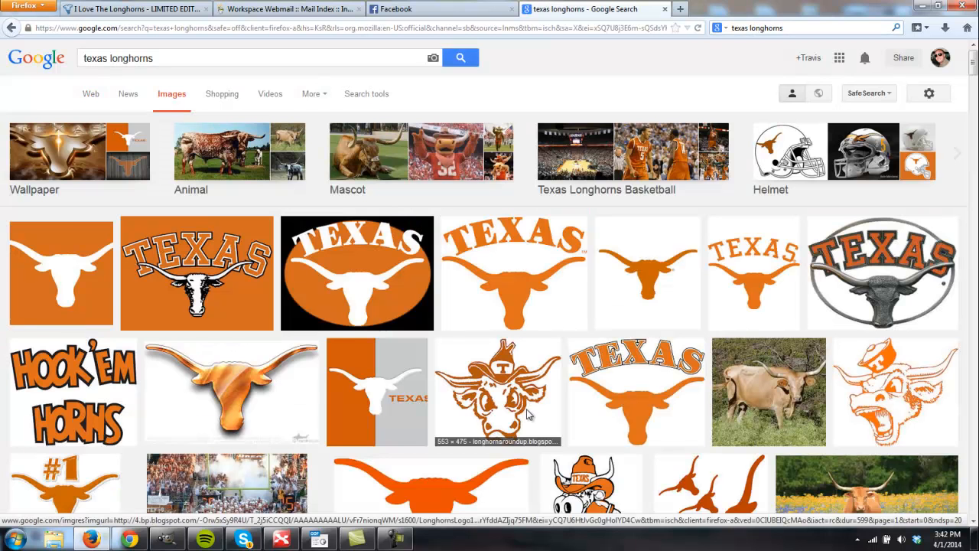
Open the orange longhorn head logo with the cowboy hat and save it to the Desktop as tx.png
click(459, 360)
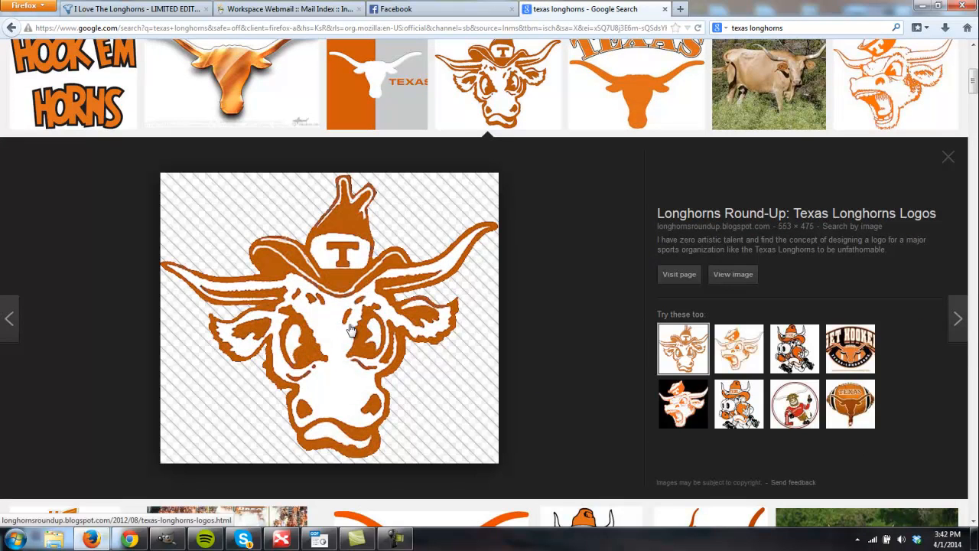
right_click(350, 329)
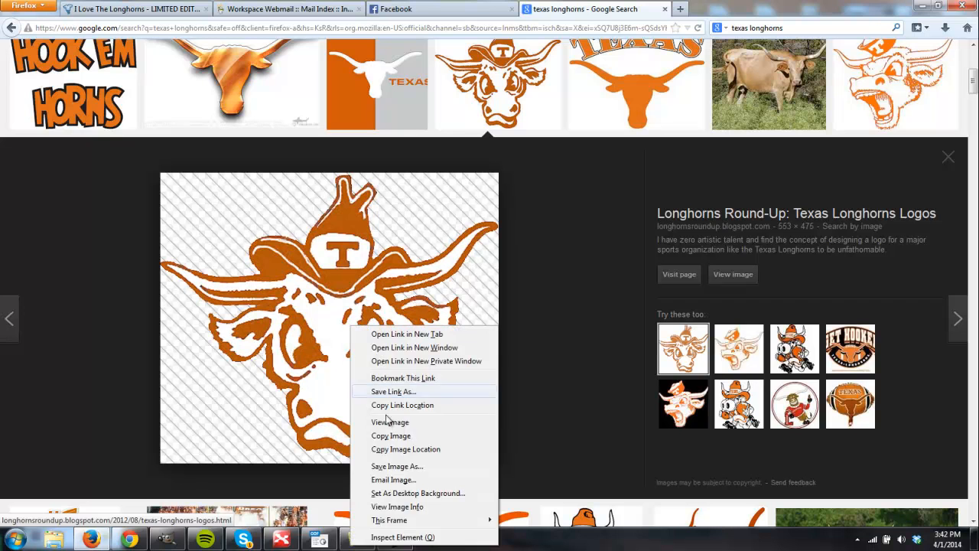
click(390, 464)
text(tx)
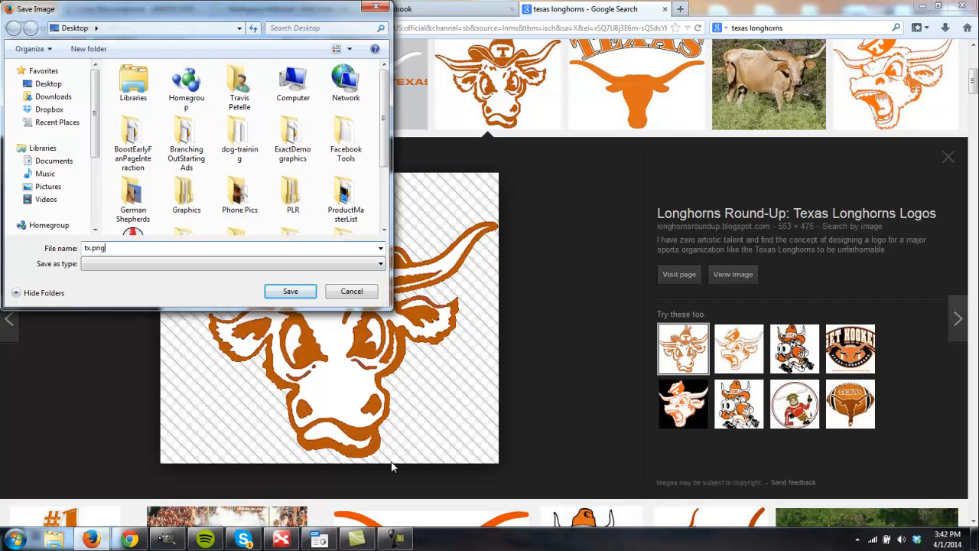
key(Return)
Return to Chrome, upload the tx image as the profile picture and create the Longhorns Rule page
key(ctrl+shift+Tab)
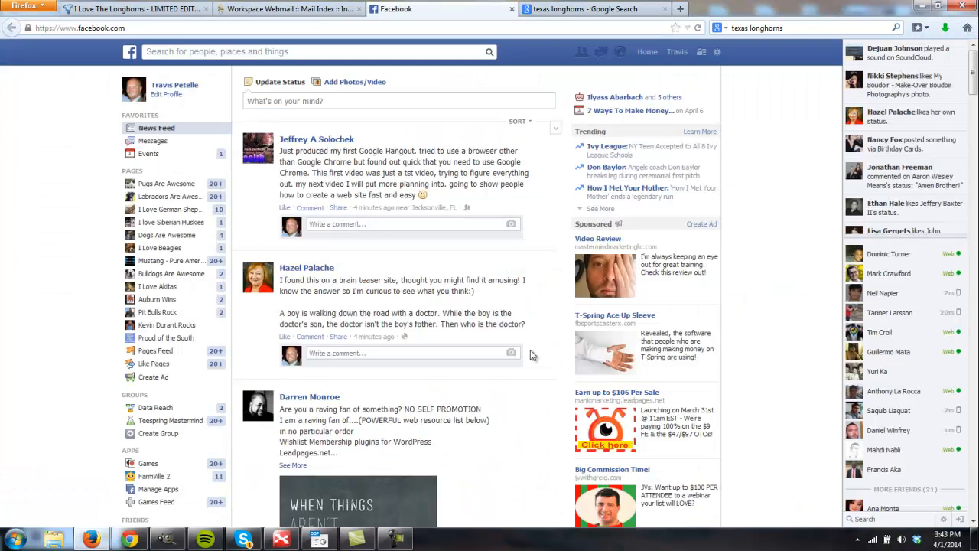
click(130, 540)
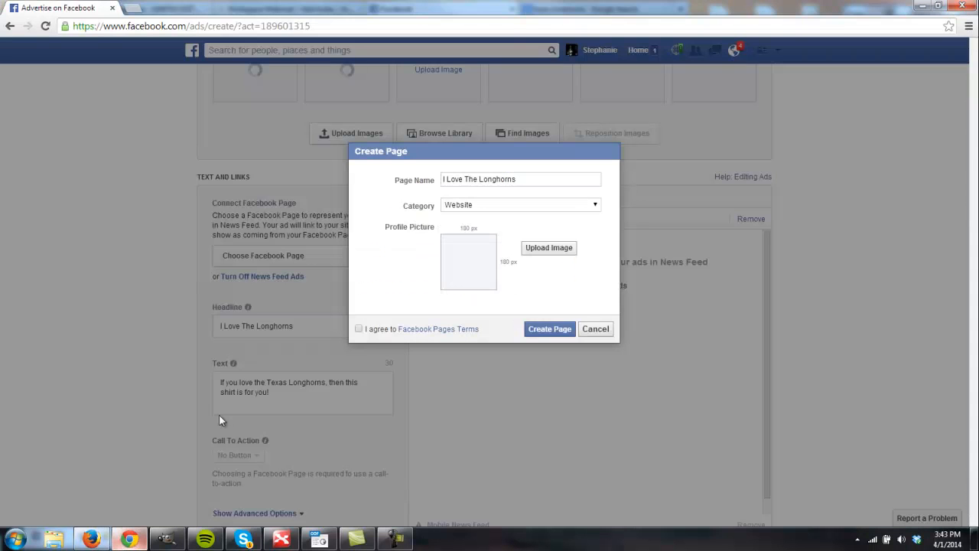
click(547, 252)
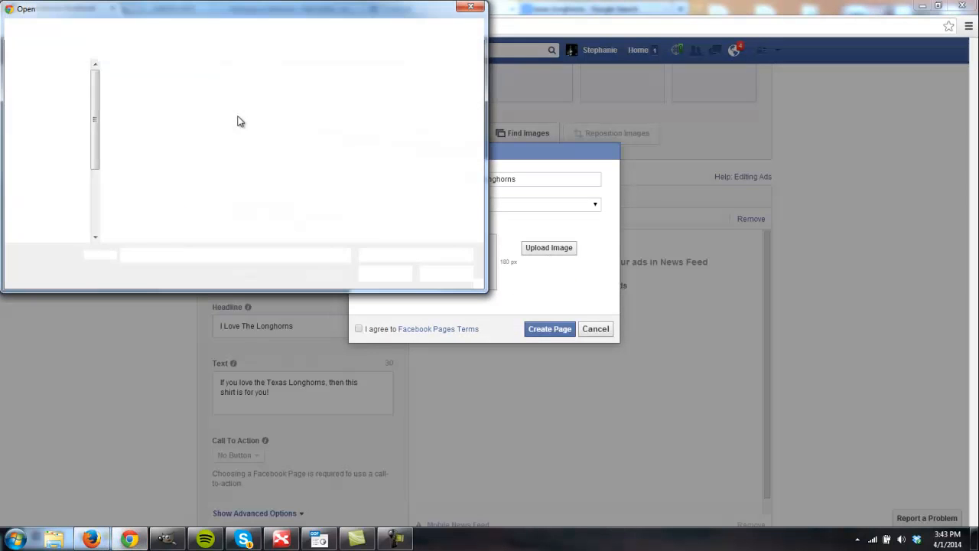
drag(482, 86, 482, 194)
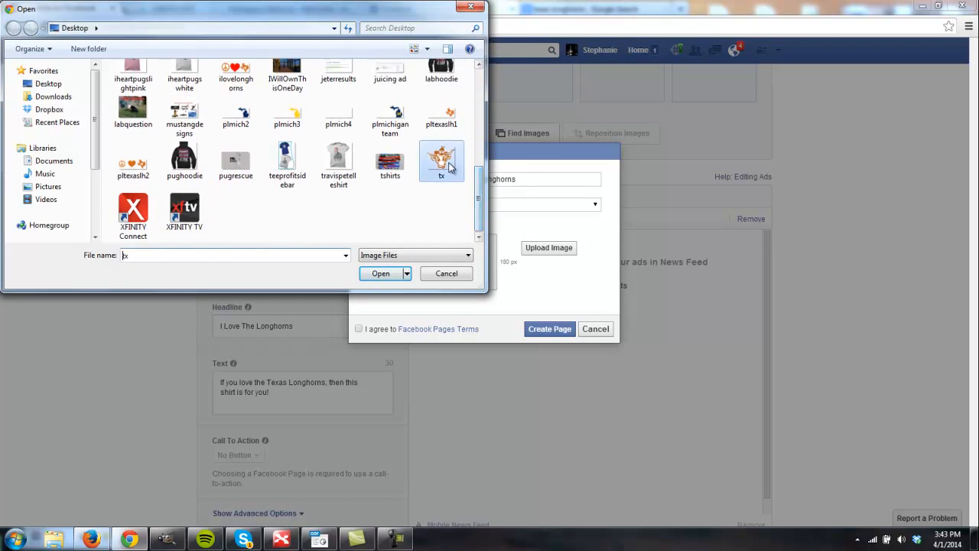
double_click(442, 162)
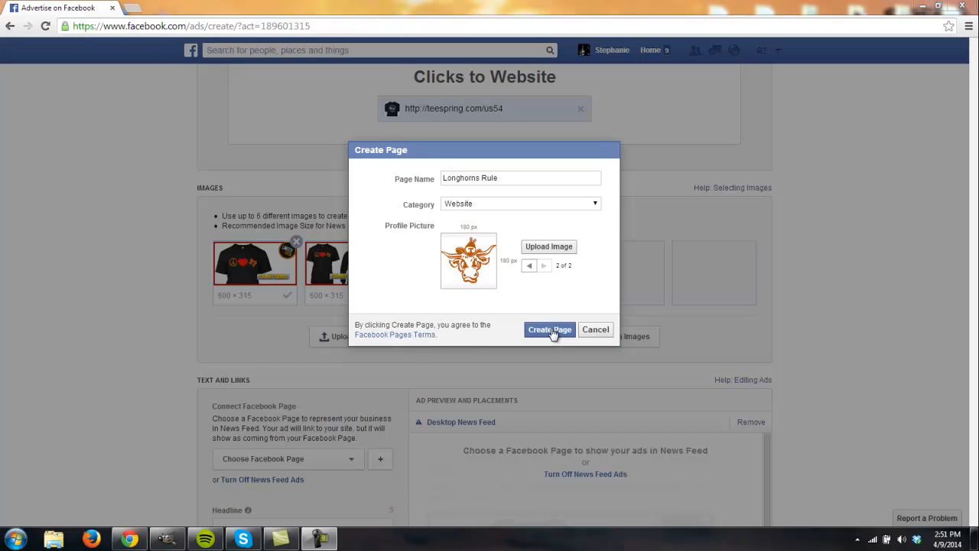
click(552, 330)
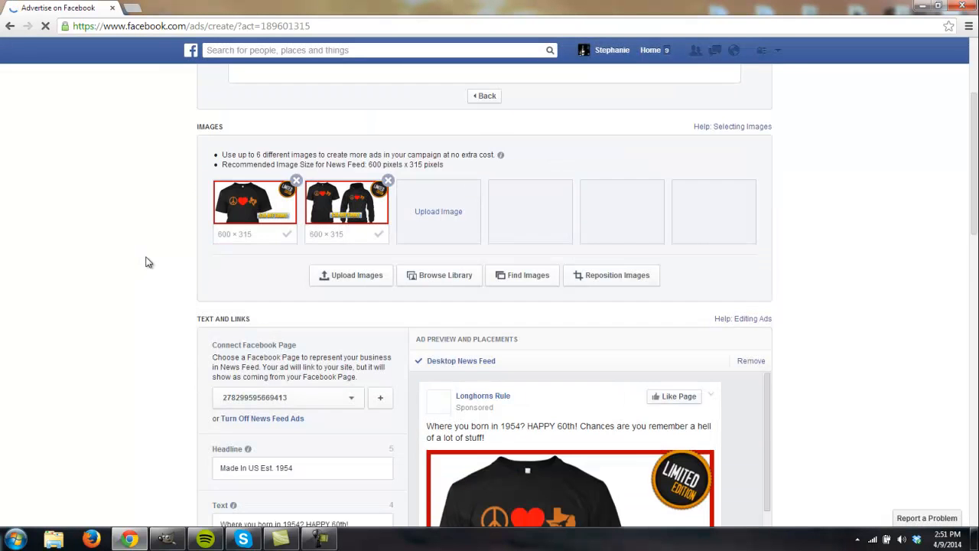
Replace the ad's headline with "Click To Buy NOW"
scroll(149, 262, down, 2)
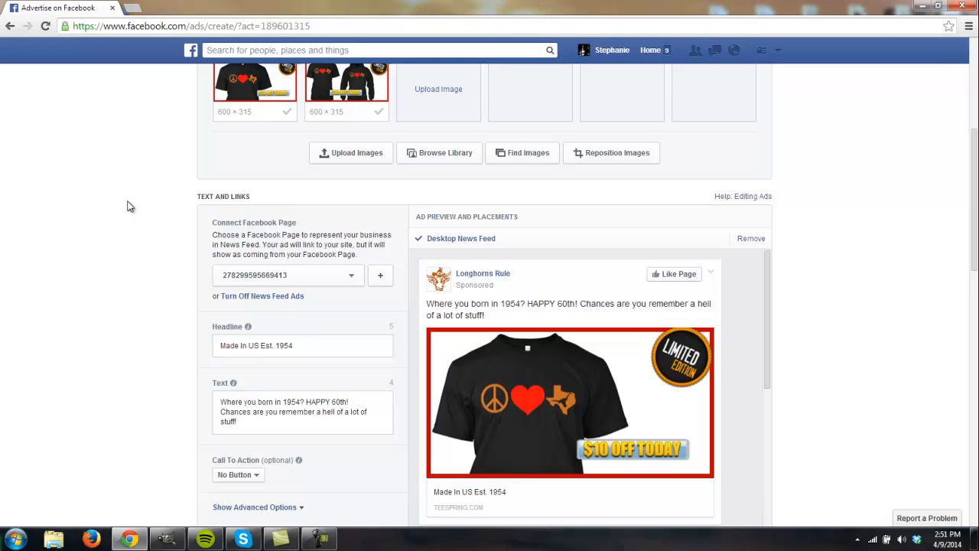
scroll(129, 206, down, 2)
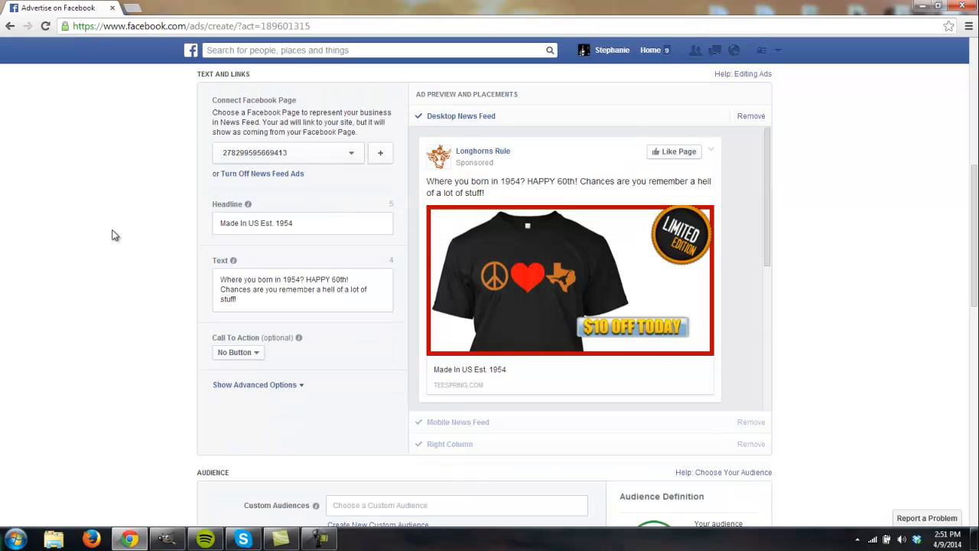
drag(295, 222, 172, 235)
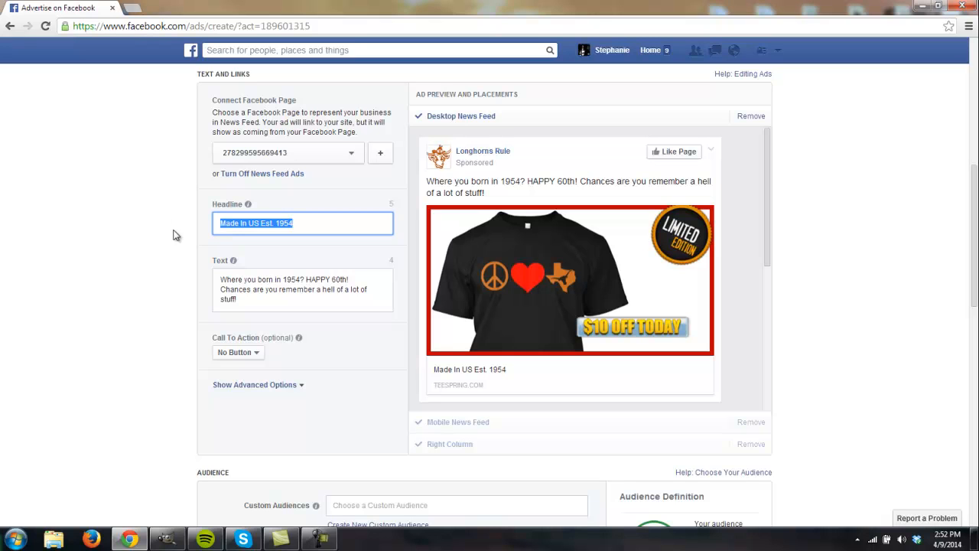
text(Long)
text(e Tex)
text(as?)
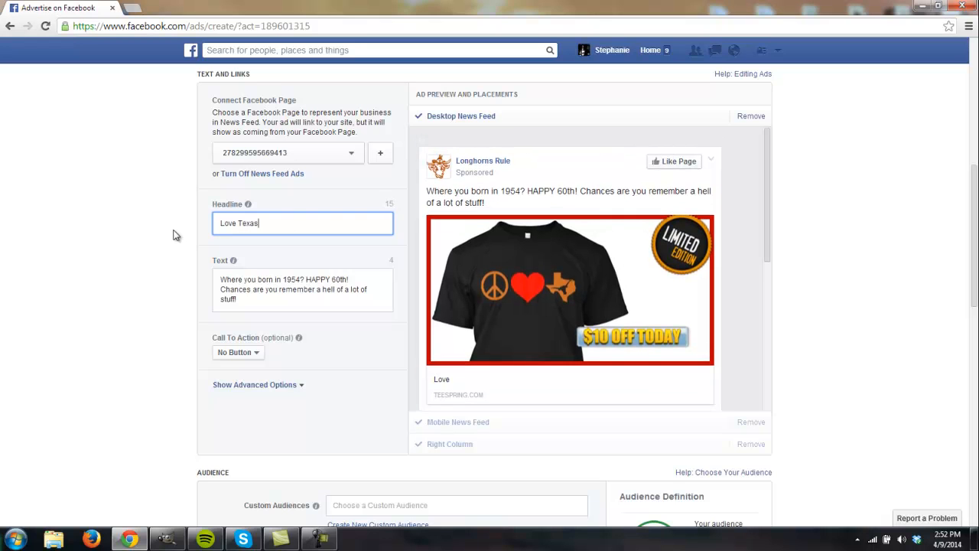
key(BackSpace)
key(BackSpace)
key(BackSpace)
key(BackSpace)
key(BackSpace)
key(BackSpace)
key(BackSpace)
key(BackSpace)
key(BackSpace)
key(BackSpace)
key(BackSpace)
text(Click )
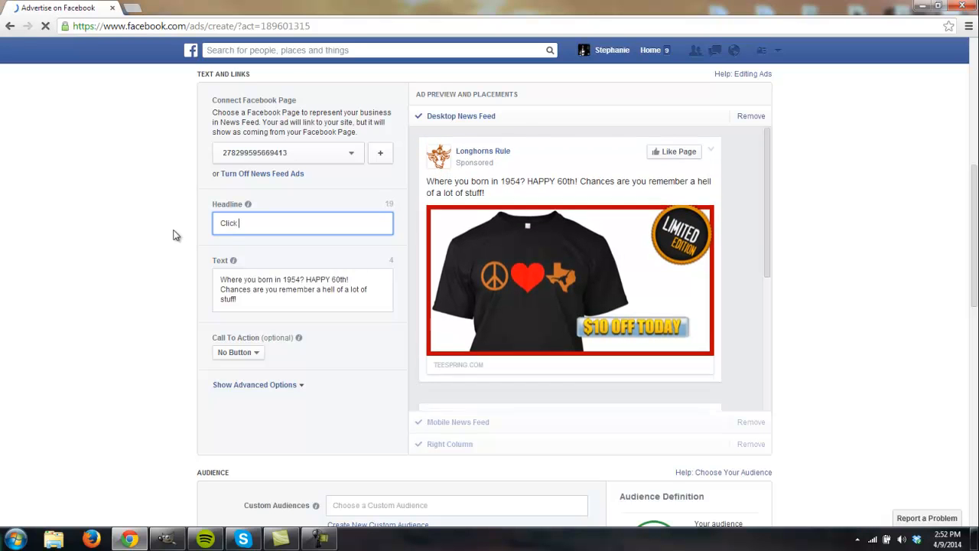
text(To Buy NOW)
Replace the ad's text with "Get this LIMITED EDITION "Peace Love Texas" shirt and hoodie - $10 OFF NOW!"
key(Tab)
key(ctrl+a)
text((f)
key(BackSpace)
key(BackSpace)
text(Get this LIMITED EDITION)
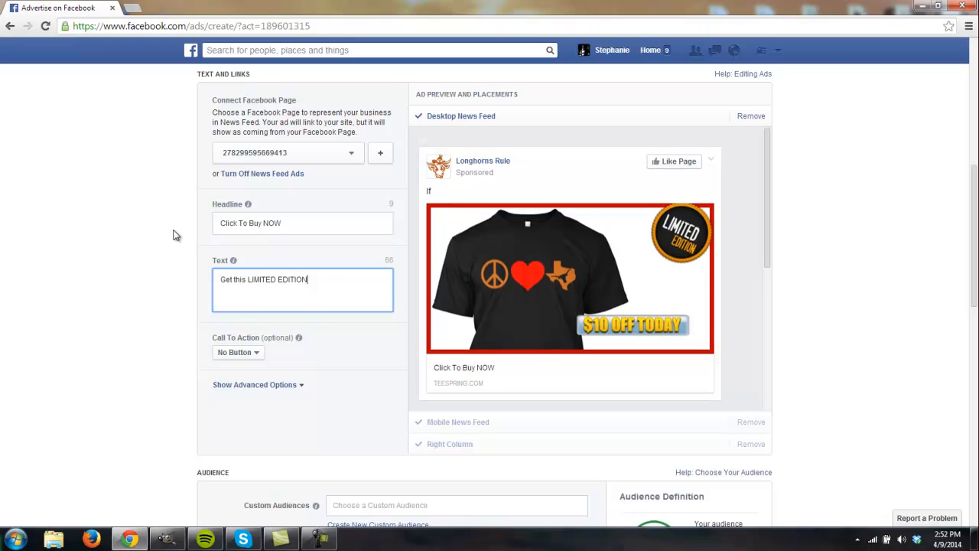
text( "Pe)
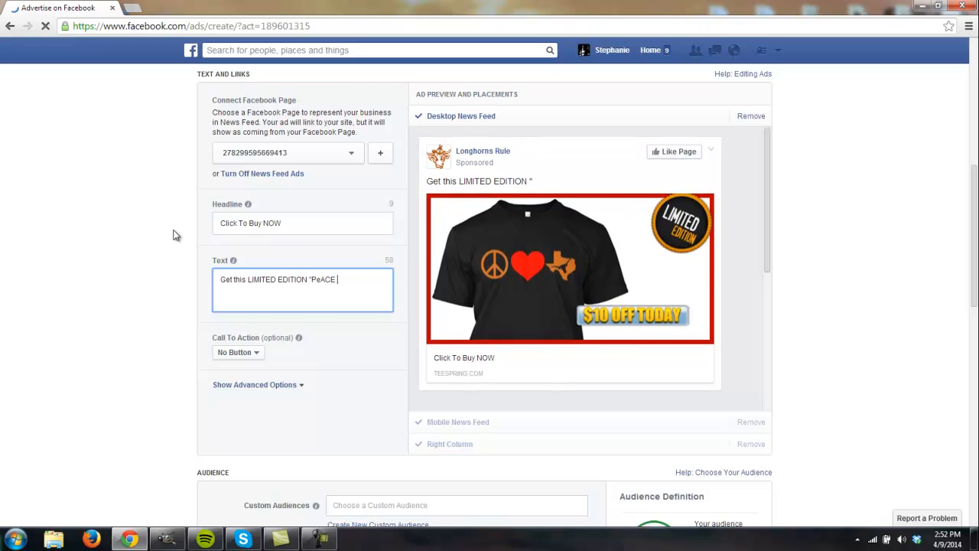
text(ace Love Texa)
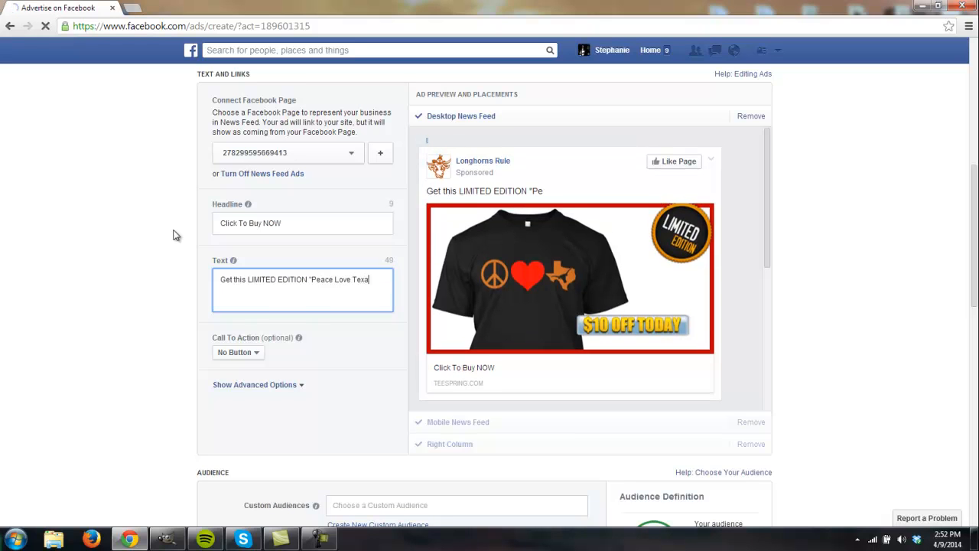
text(s" shirt and hoodie)
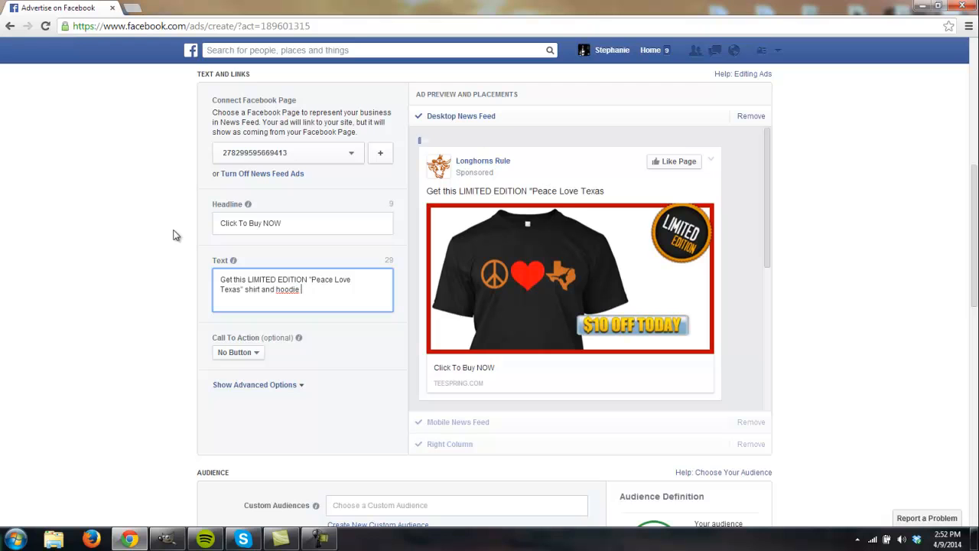
text( =-)
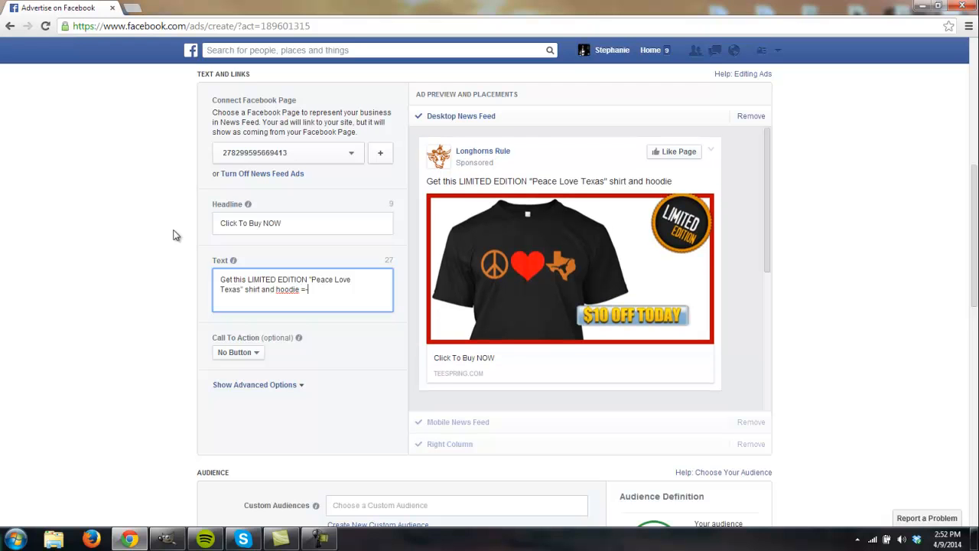
key(BackSpace)
key(BackSpace)
text(- $10 OFF NOW!)
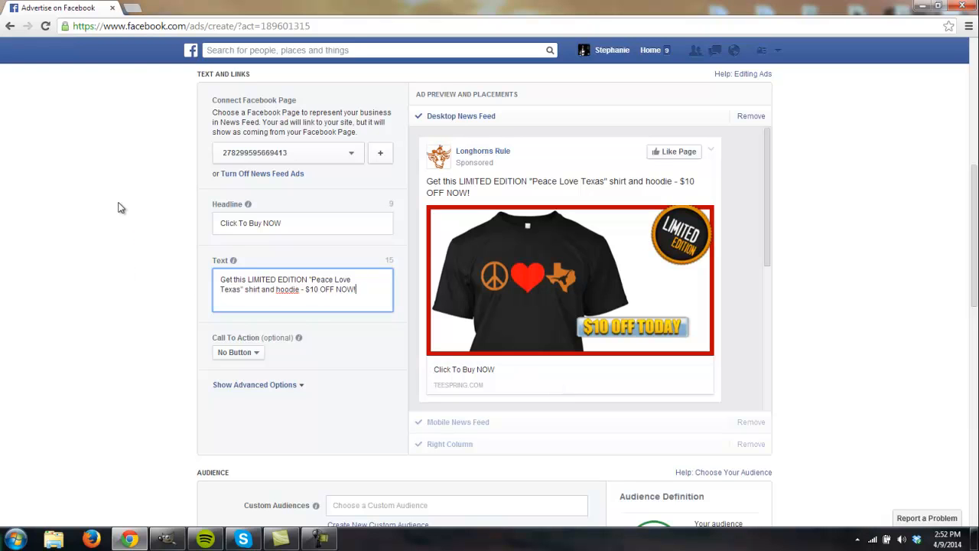
Show the advanced options and set the News Feed Link Description to "If you love Texas, this shirt is perfect for you!"
click(250, 389)
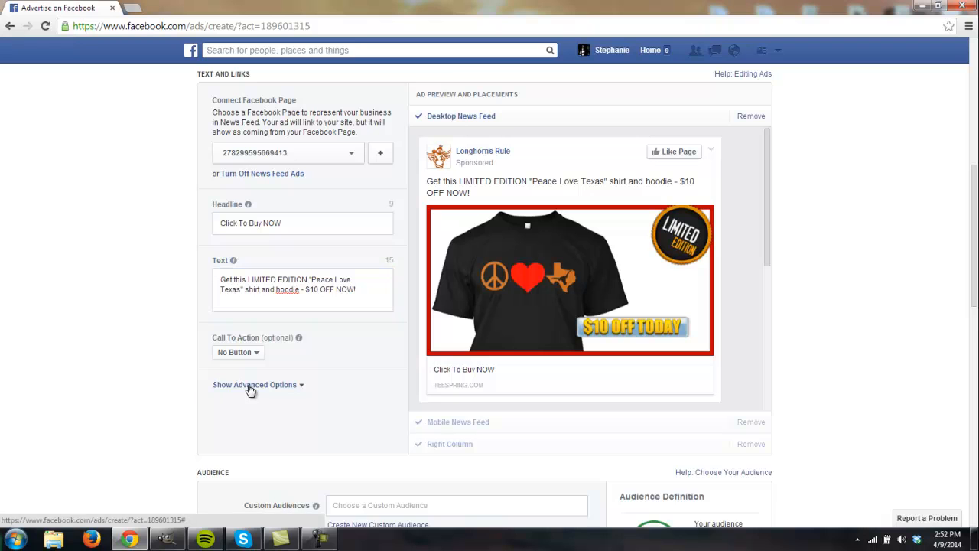
click(259, 451)
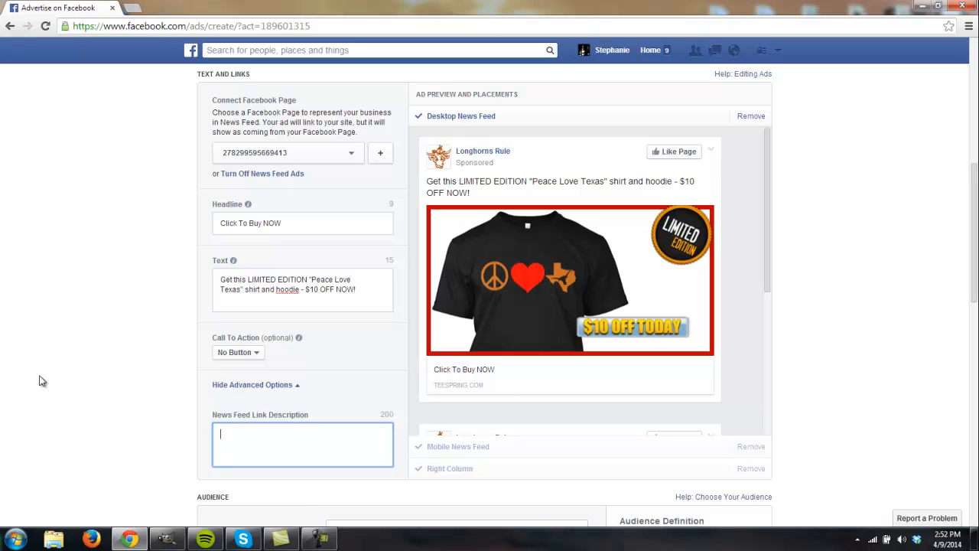
text(If you)
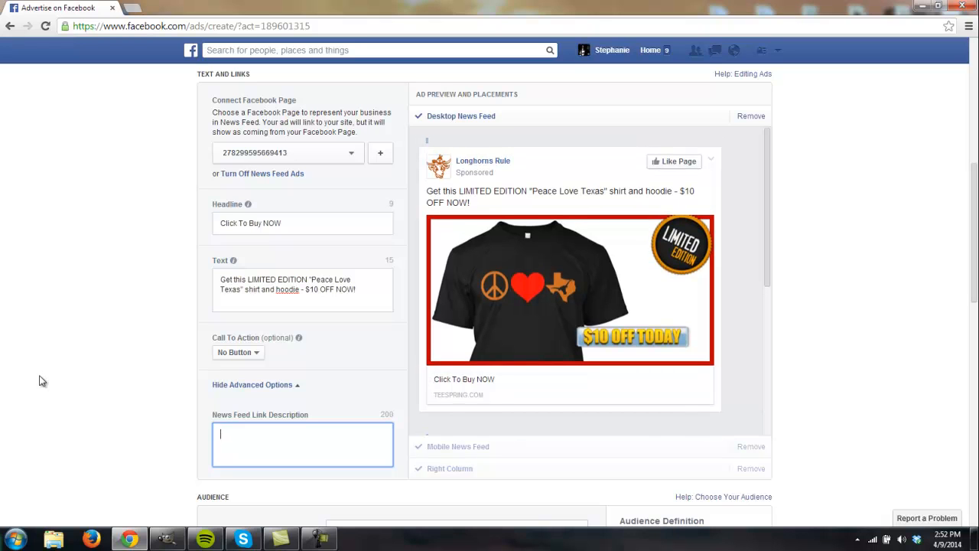
text( love Texas, this h)
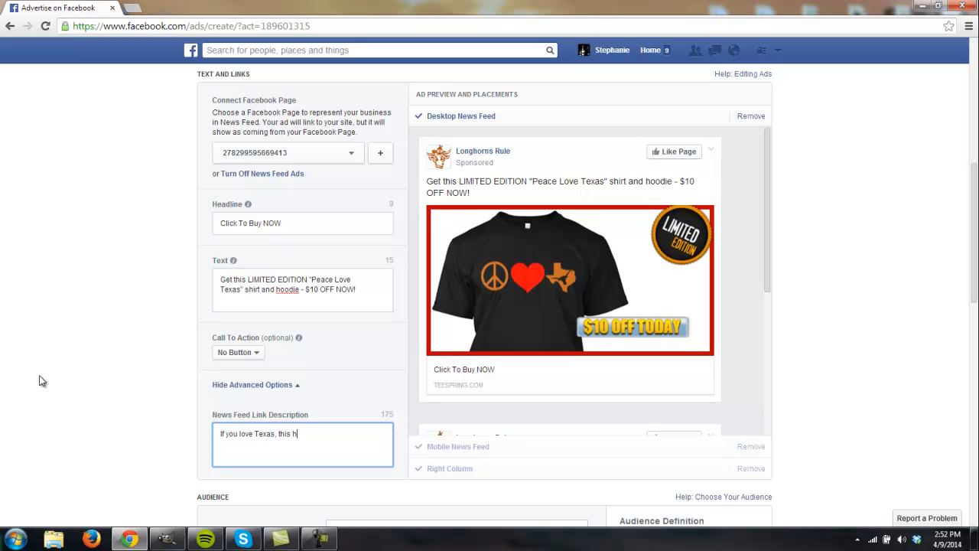
key(BackSpace)
text(shirt is )
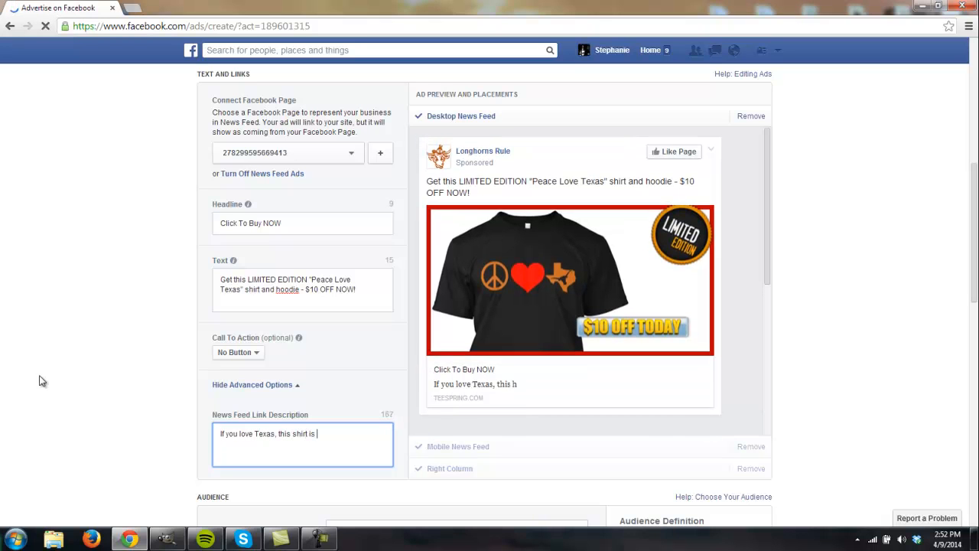
text(perfect for you!)
Set the minimum age of the ad's audience to 16
scroll(61, 340, down, 3)
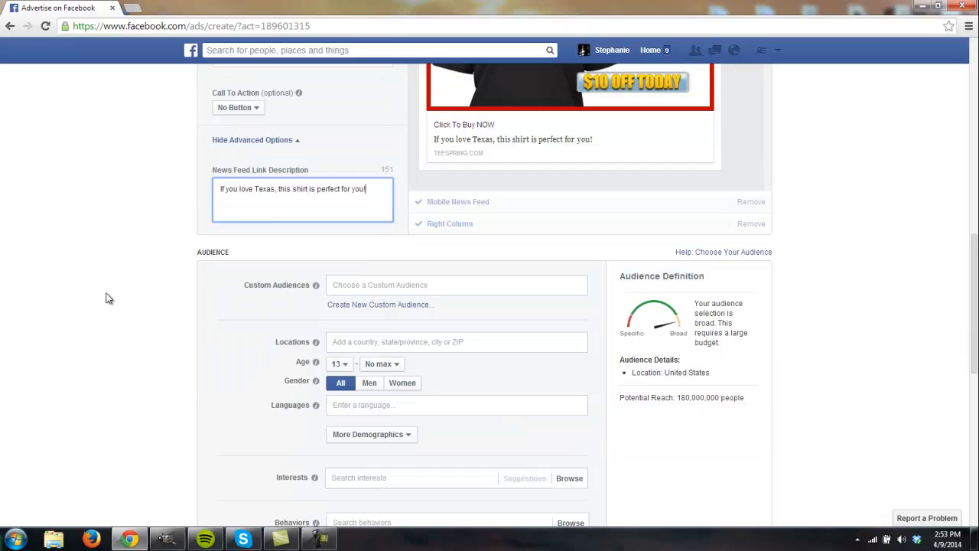
scroll(116, 276, down, 1)
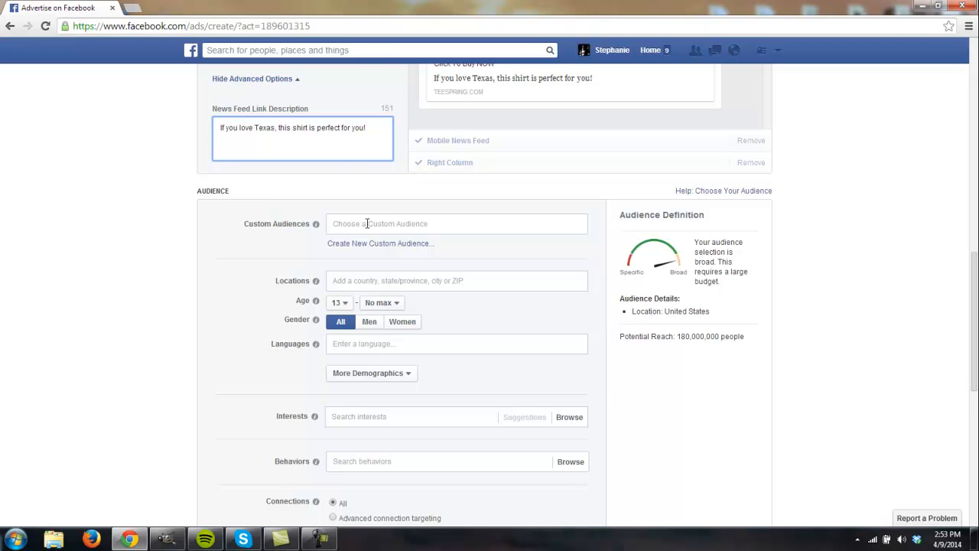
scroll(207, 296, down, 1)
scroll(99, 281, up, 5)
scroll(67, 216, down, 7)
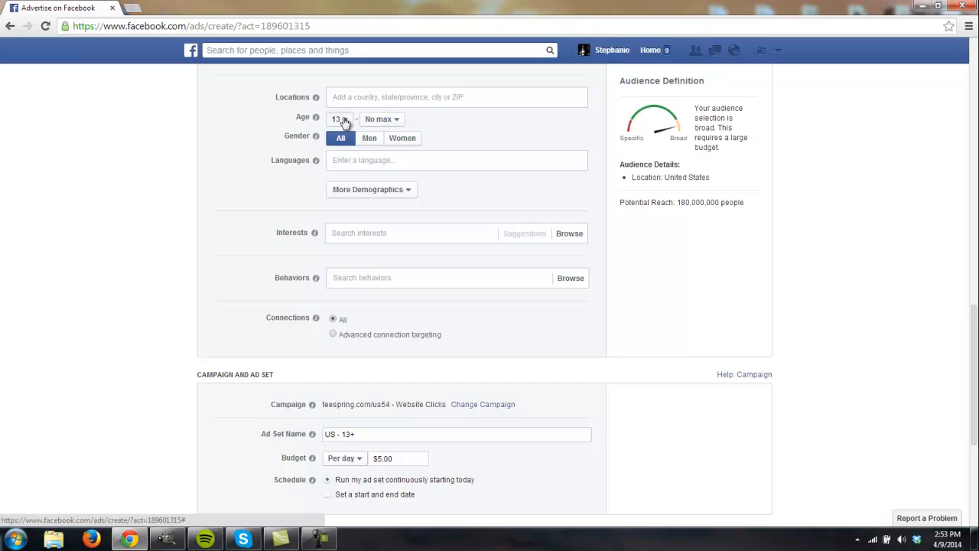
click(340, 119)
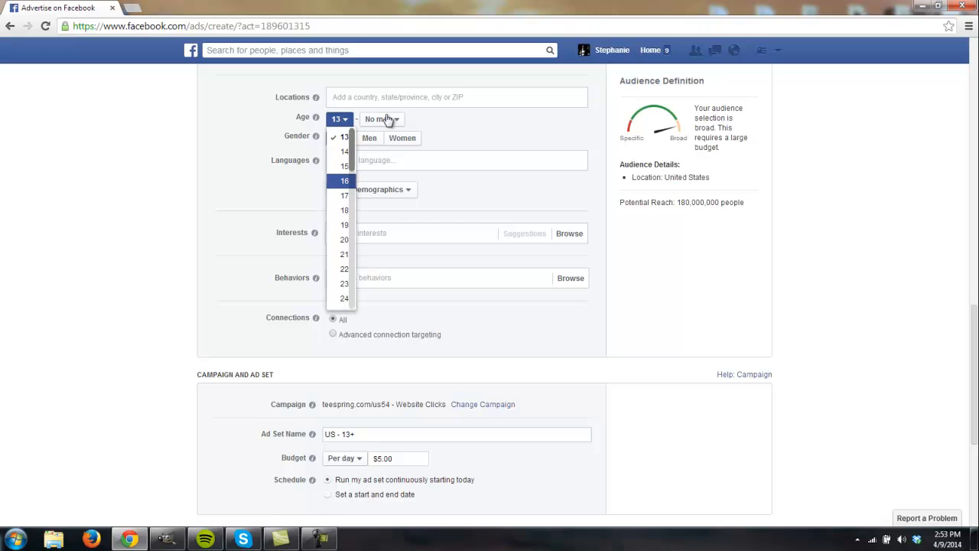
click(344, 181)
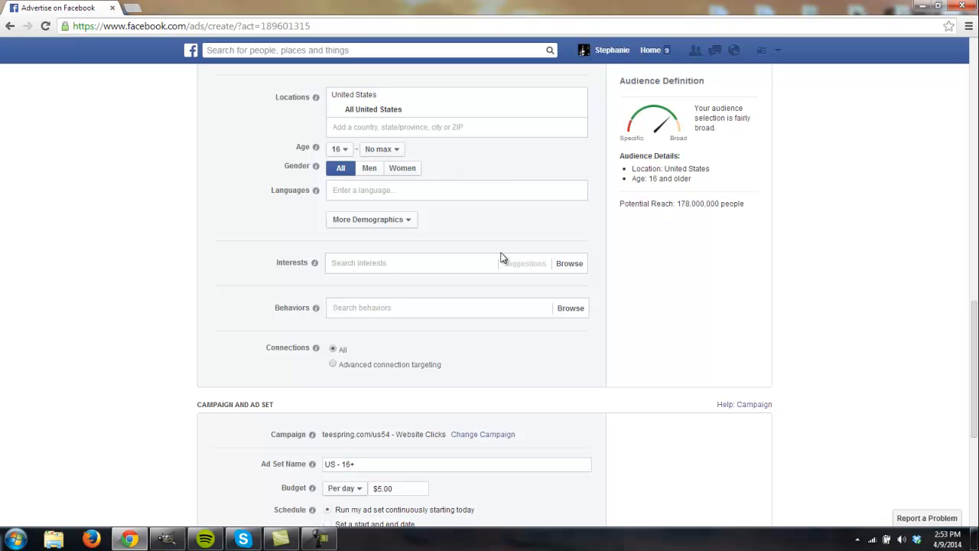
Add "Texas Longhorns" as an interest for the ad's audience
click(381, 263)
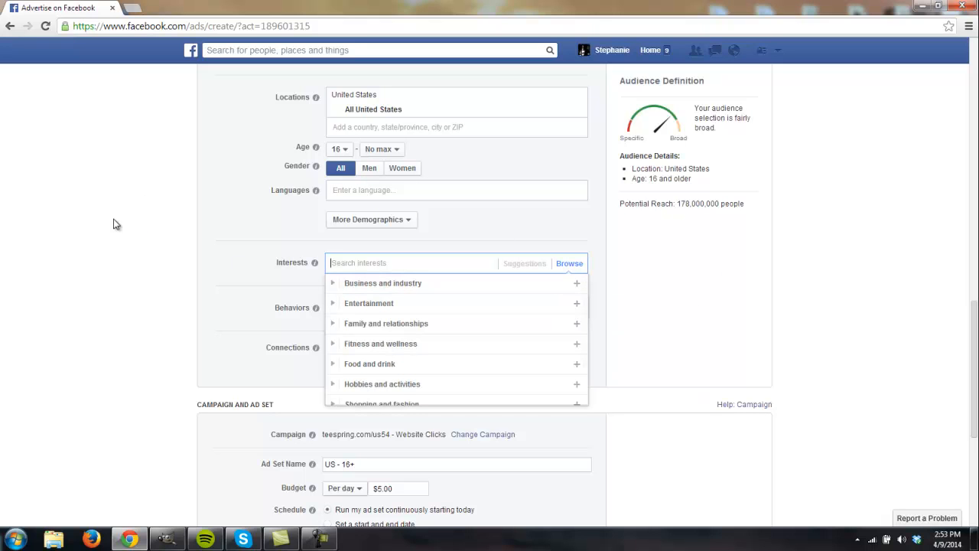
text(Texa)
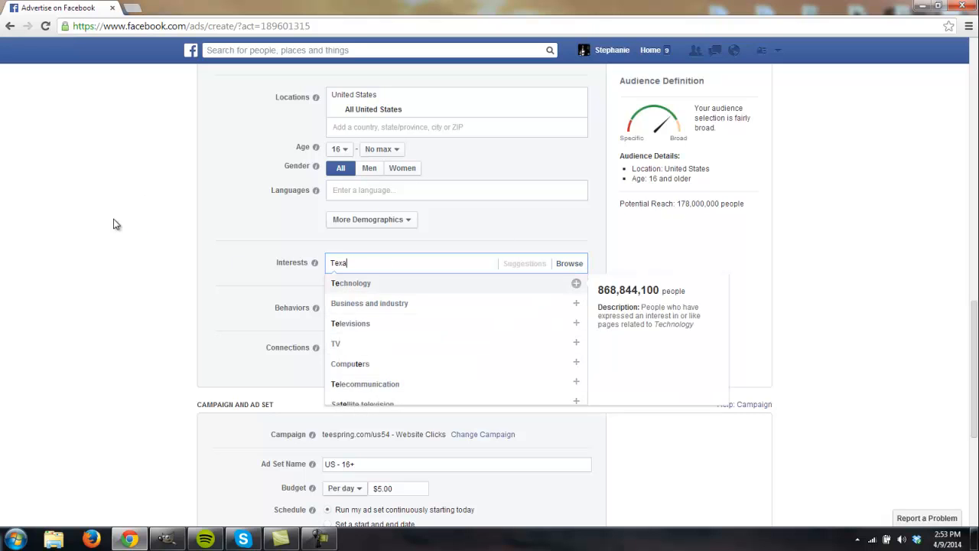
text(s Longhorn)
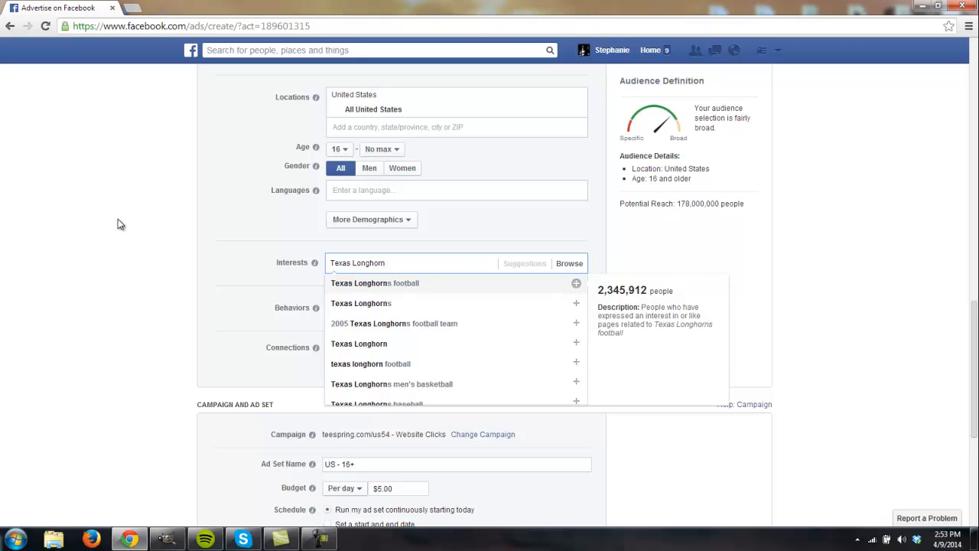
click(382, 305)
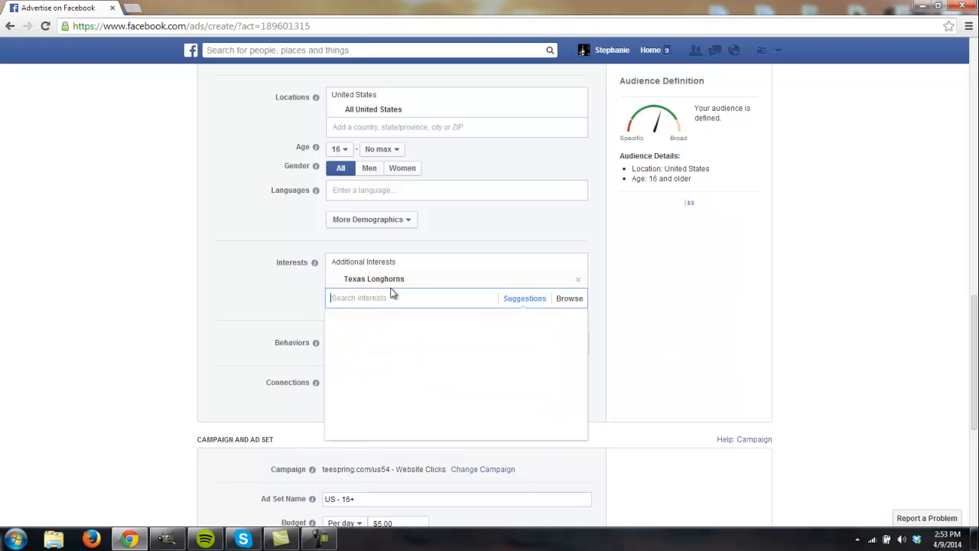
scroll(148, 245, up, 4)
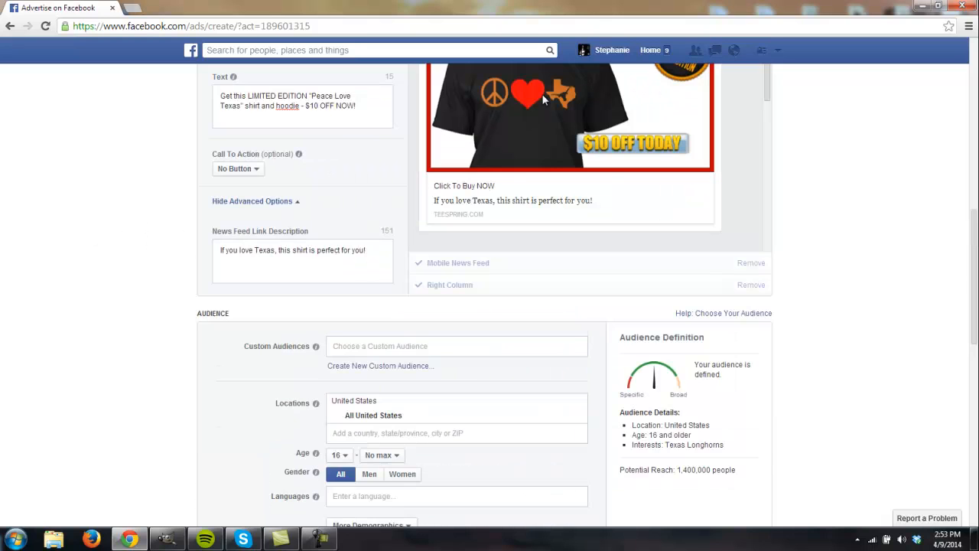
scroll(59, 275, down, 2)
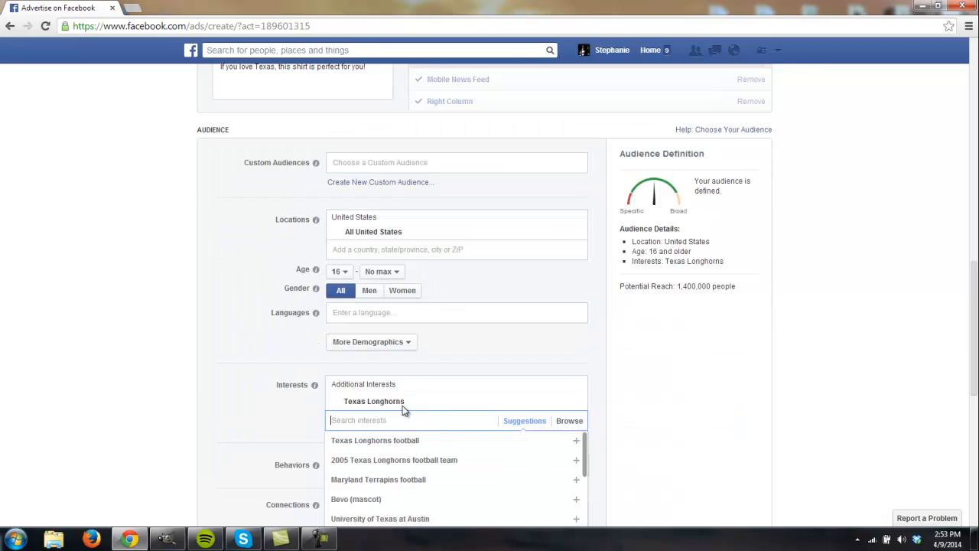
scroll(119, 328, down, 2)
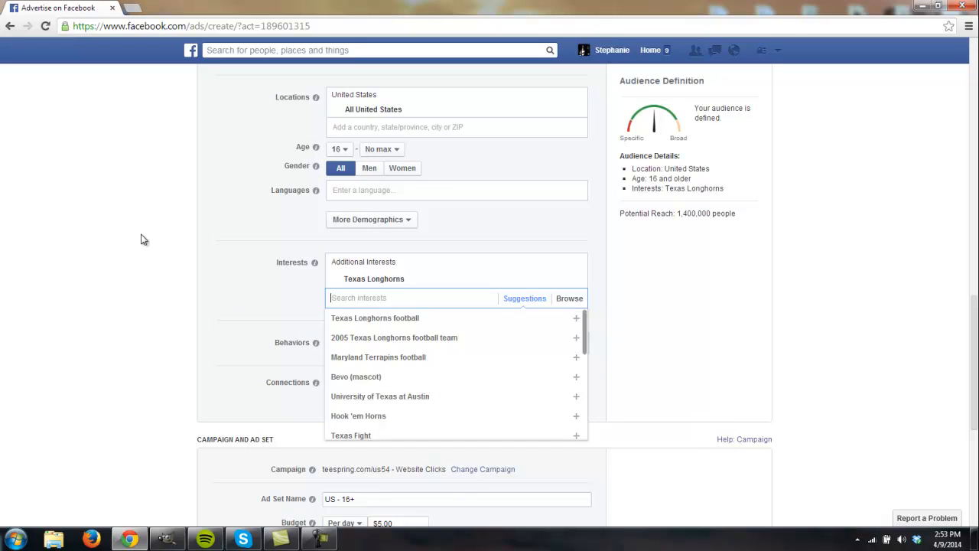
scroll(268, 170, up, 1)
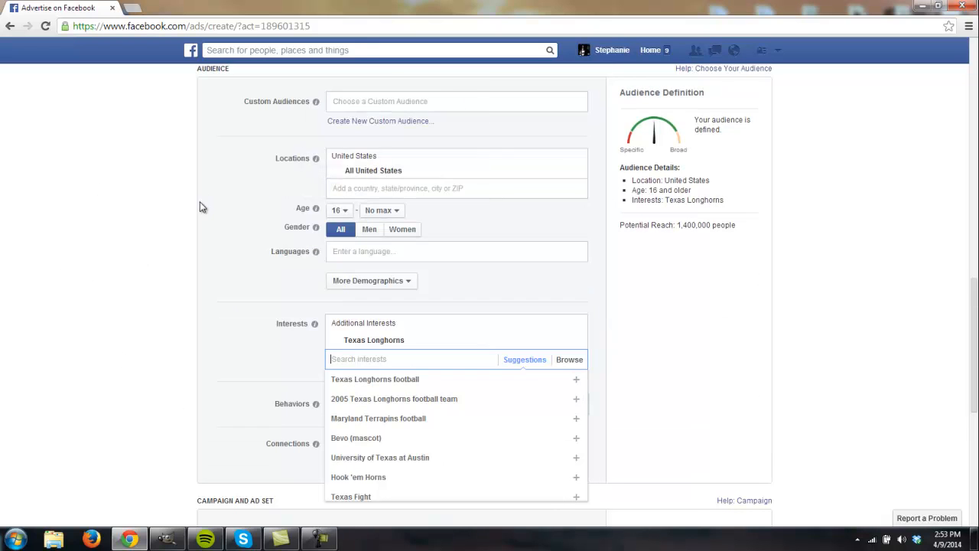
click(393, 191)
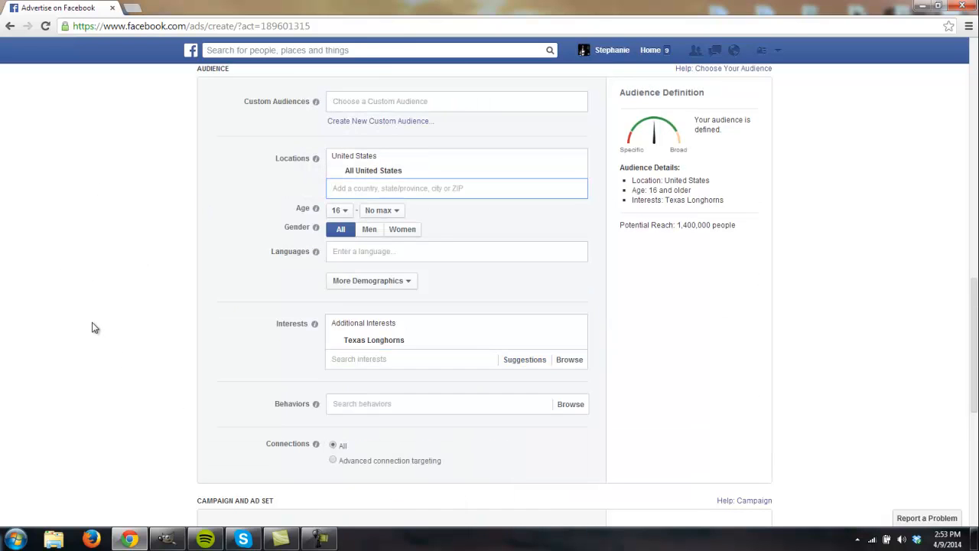
Change the name of the new campaign to "Longhorns ad" and save it
scroll(109, 306, down, 3)
scroll(129, 271, down, 1)
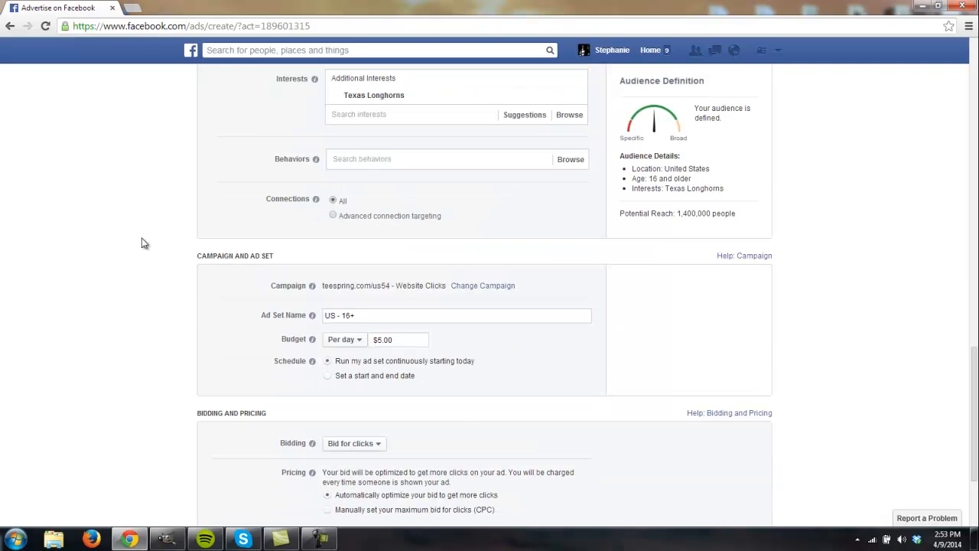
scroll(149, 230, down, 1)
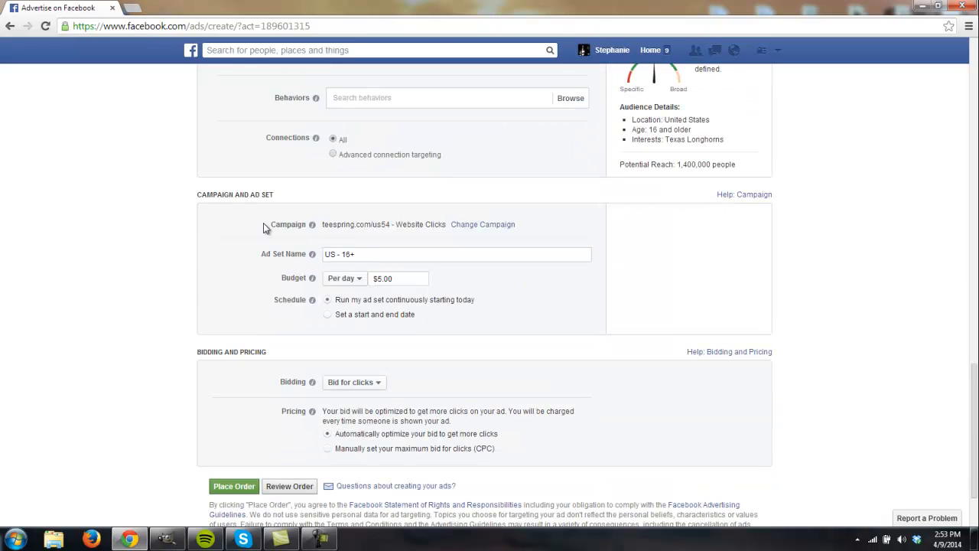
click(486, 226)
drag(559, 231, 389, 236)
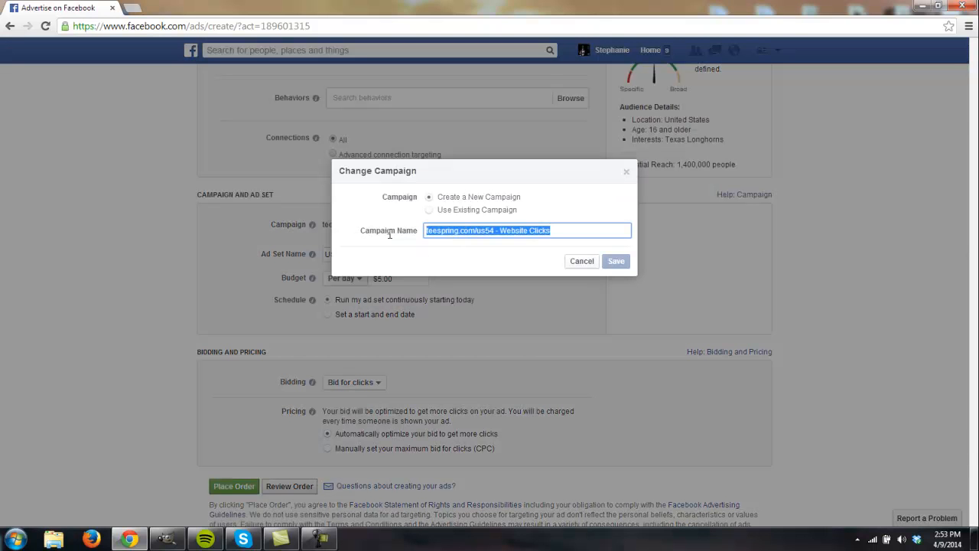
key(ctrl+l)
text(onghorns)
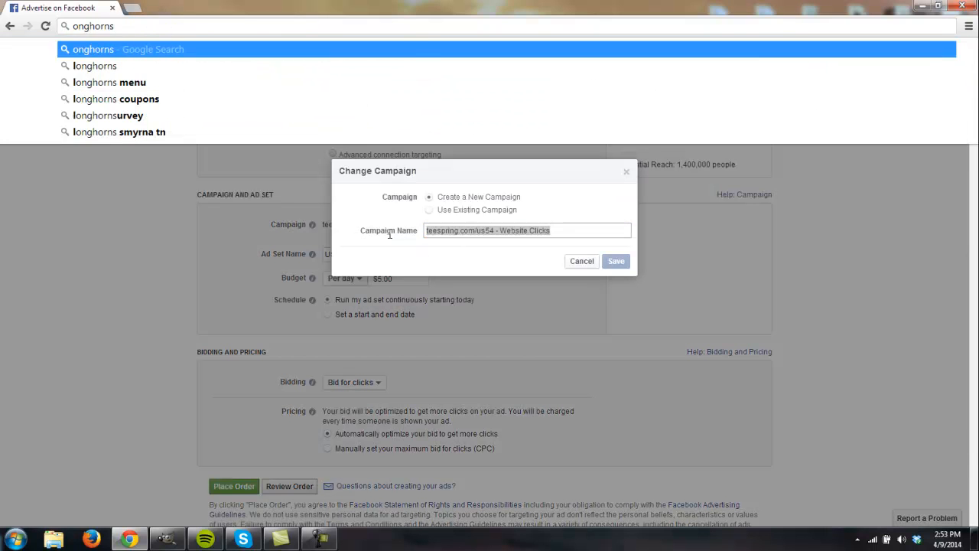
click(554, 231)
drag(554, 231, 396, 242)
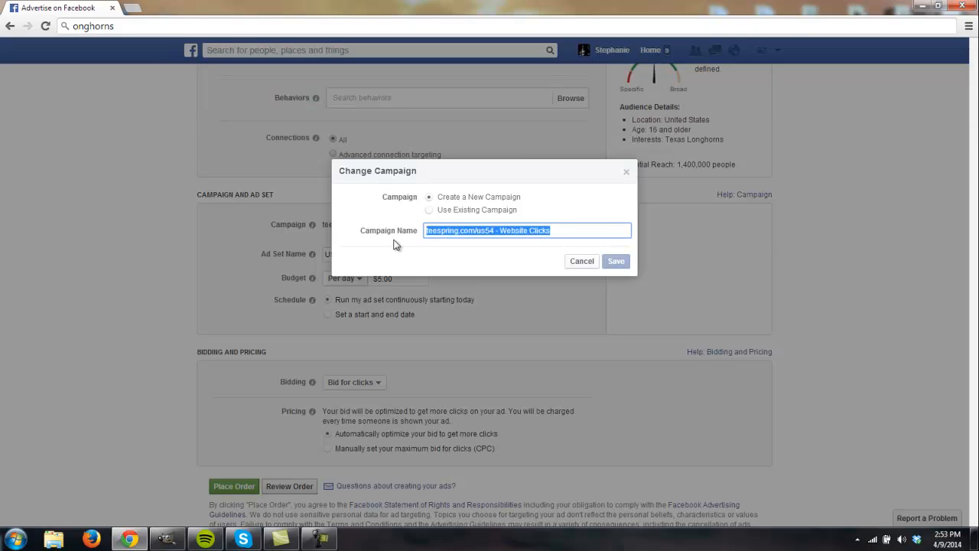
text(Longh)
key(BackSpace)
key(BackSpace)
text(gho)
key(BackSpace)
key(BackSpace)
key(BackSpace)
key(BackSpace)
text(gnhor)
key(BackSpace)
key(BackSpace)
key(BackSpace)
key(BackSpace)
key(BackSpace)
text(nghors)
key(BackSpace)
text(ns ad)
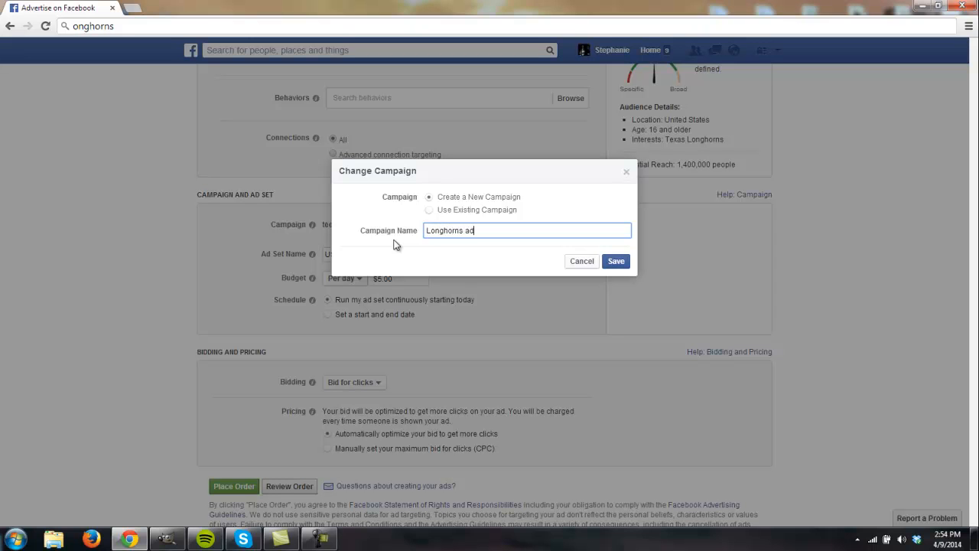
click(615, 261)
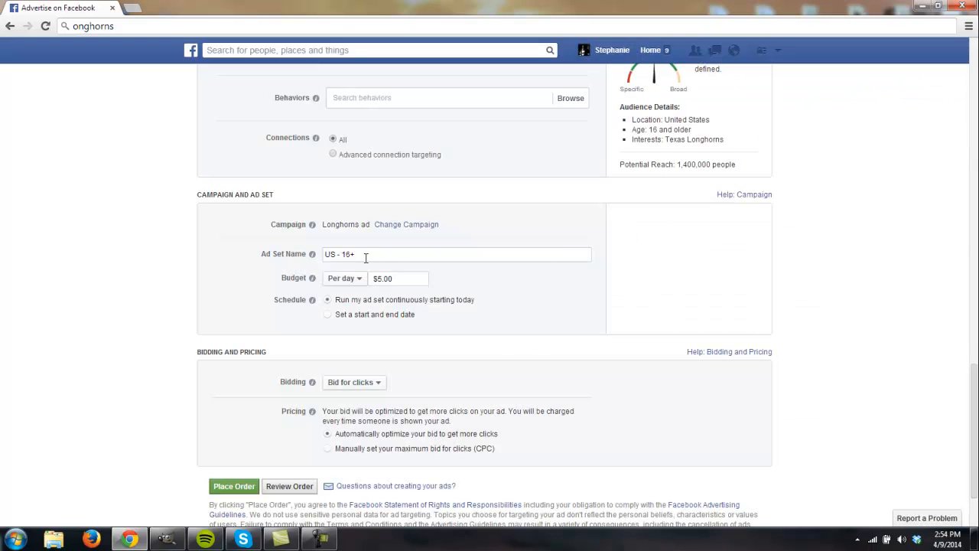
Rename the ad set "Ad set 1" and set its daily budget to $50.00
drag(358, 255, 315, 260)
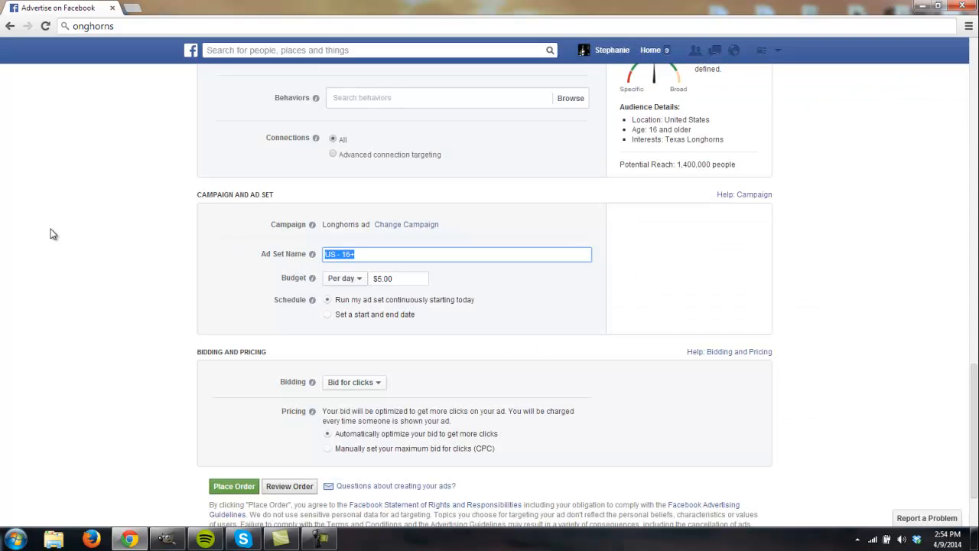
key(BackSpace)
text(Ad set 1)
click(381, 279)
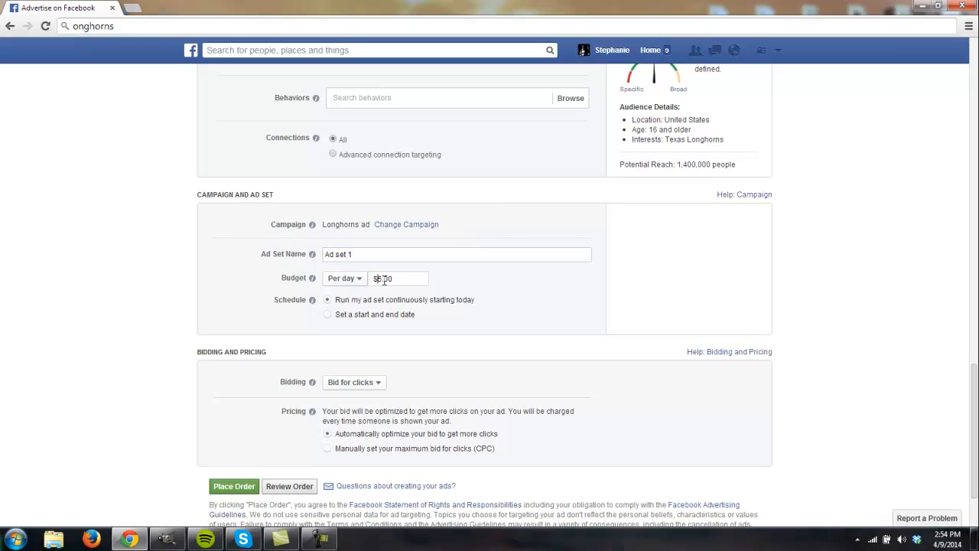
text(0)
Examine the available bidding options and the audience settings without changing them
scroll(127, 290, down, 1)
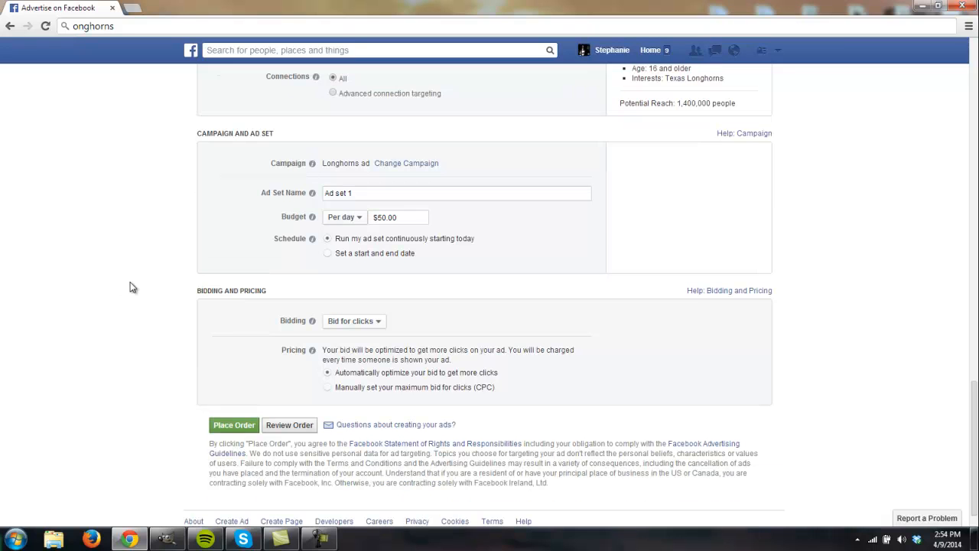
click(373, 324)
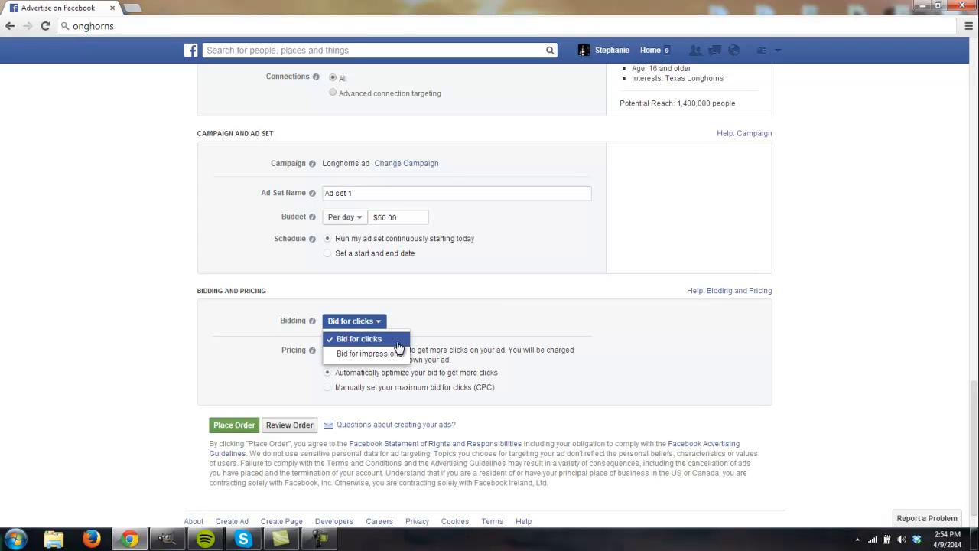
click(839, 310)
scroll(839, 309, up, 12)
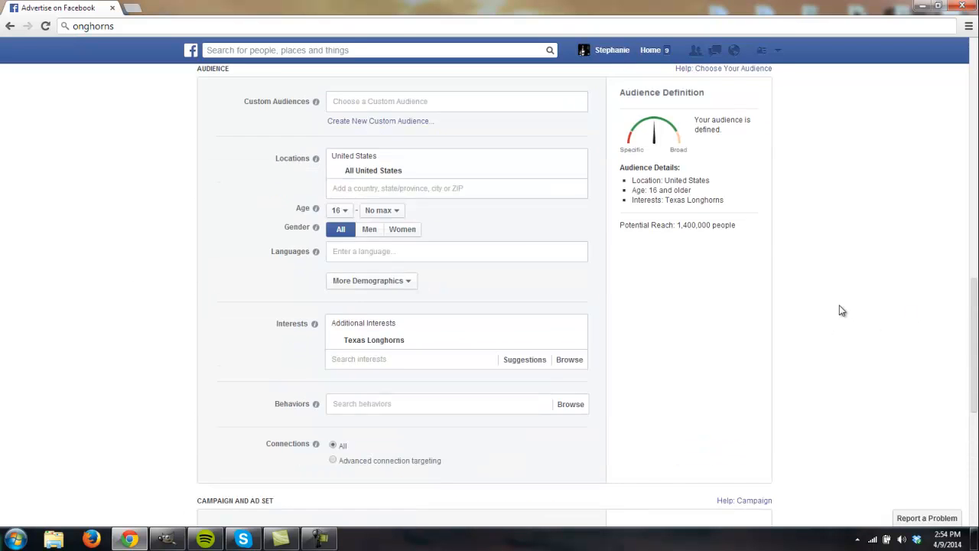
scroll(841, 309, down, 4)
scroll(842, 310, down, 9)
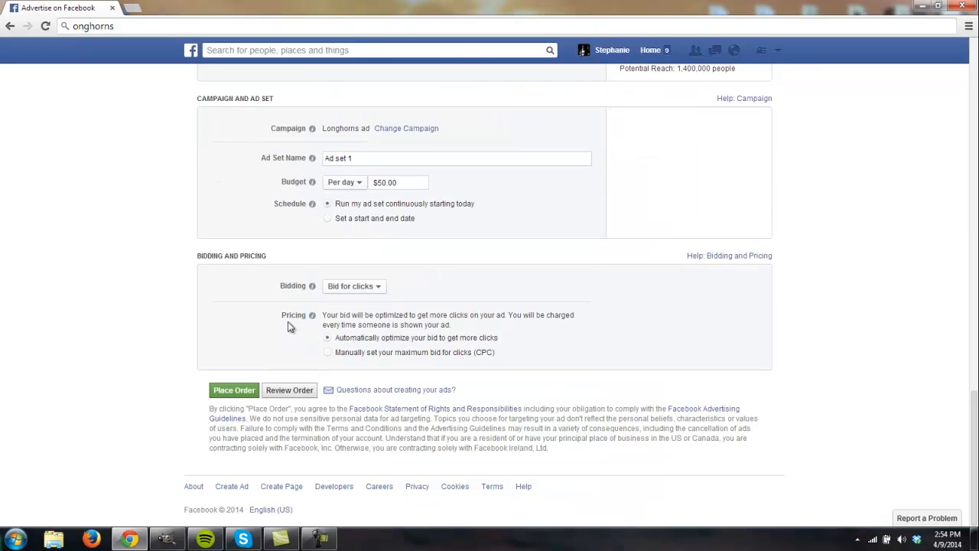
click(367, 289)
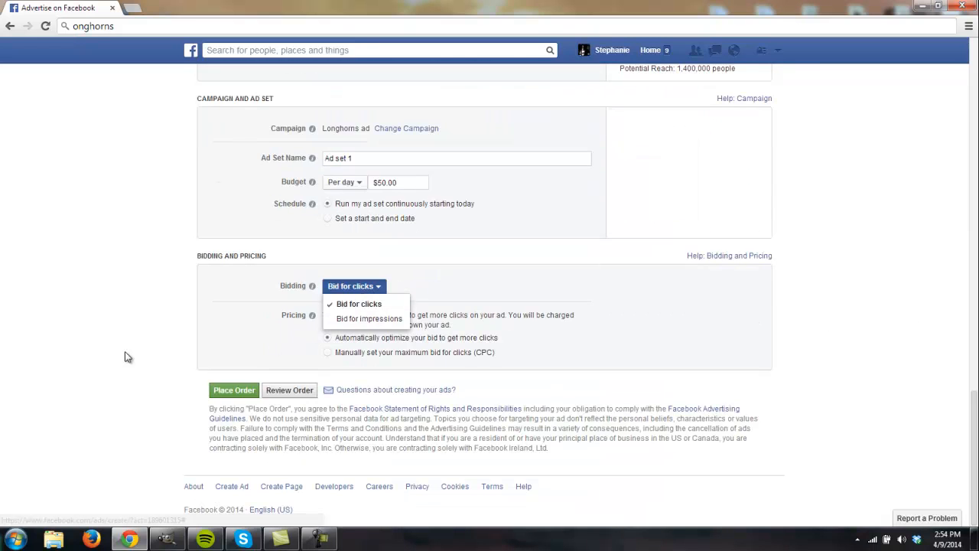
click(65, 318)
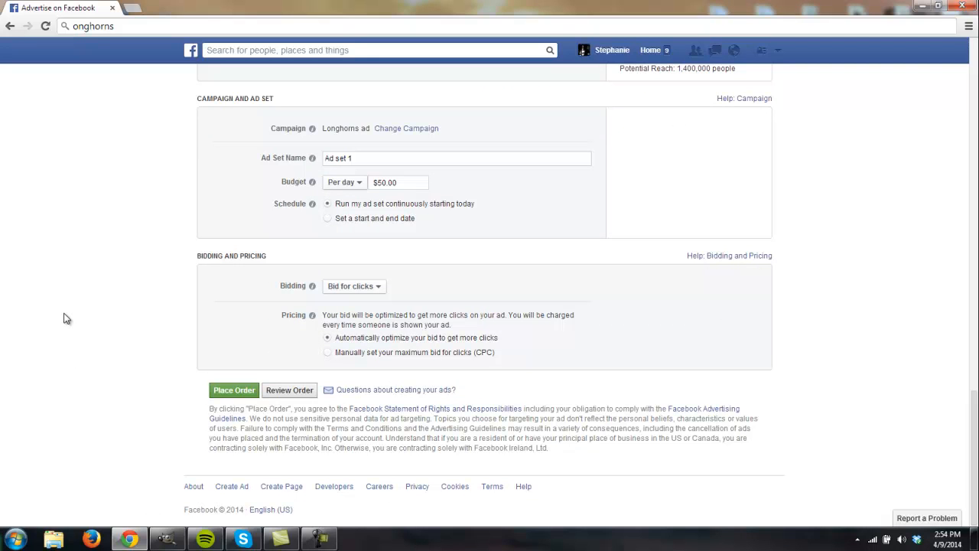
Choose to manually set the maximum bid for clicks (CPC) and make it $0.25 per click
click(328, 353)
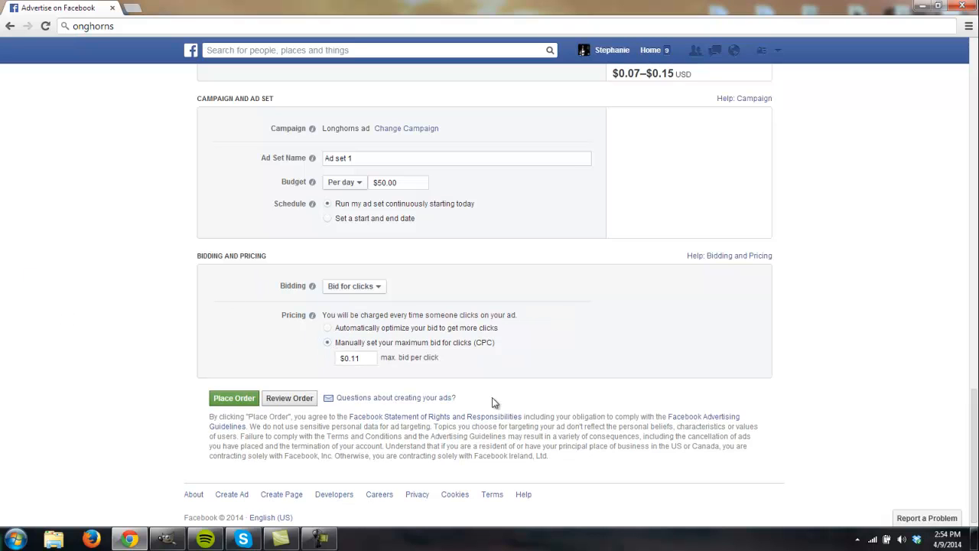
scroll(643, 96, up, 2)
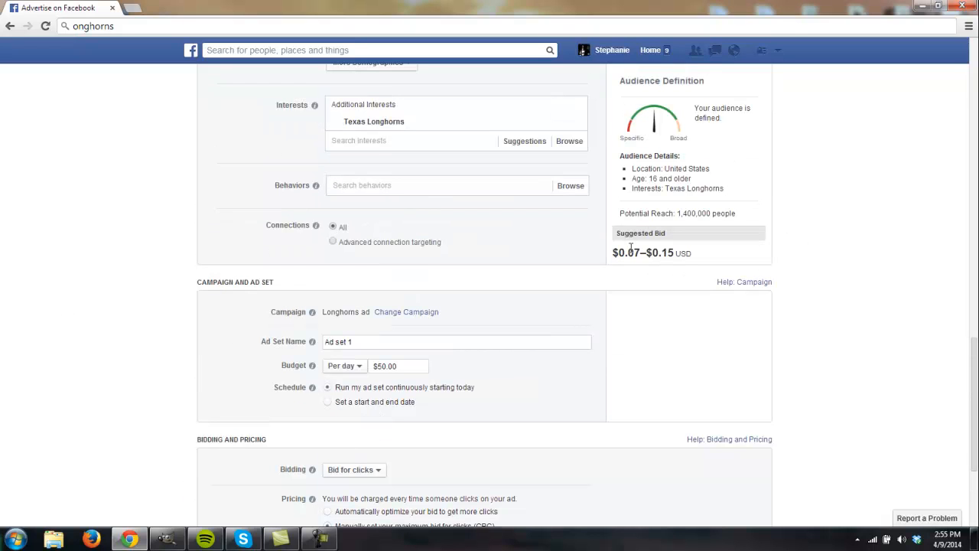
scroll(672, 251, down, 2)
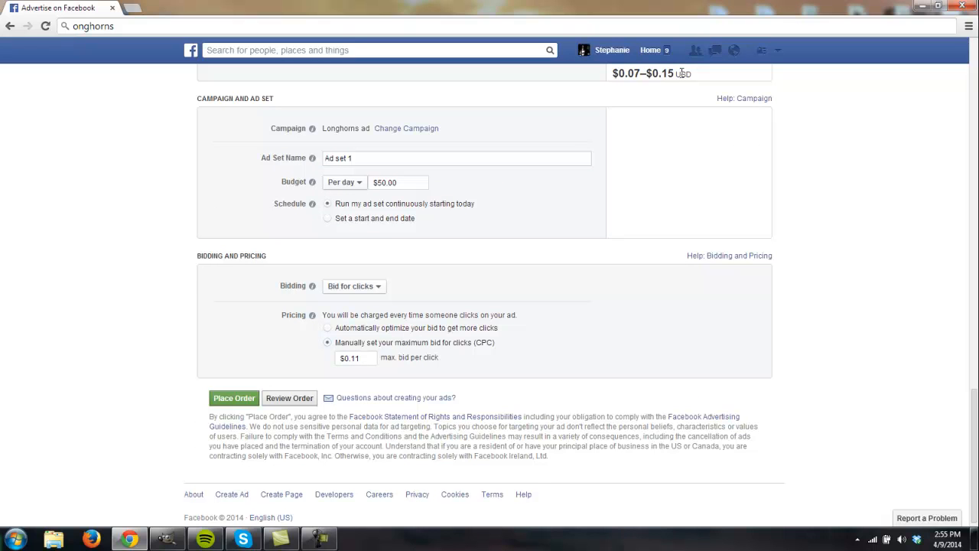
key(BackSpace)
key(BackSpace)
text(25)
Try bidding for impressions and return the bidding to clicks
click(375, 289)
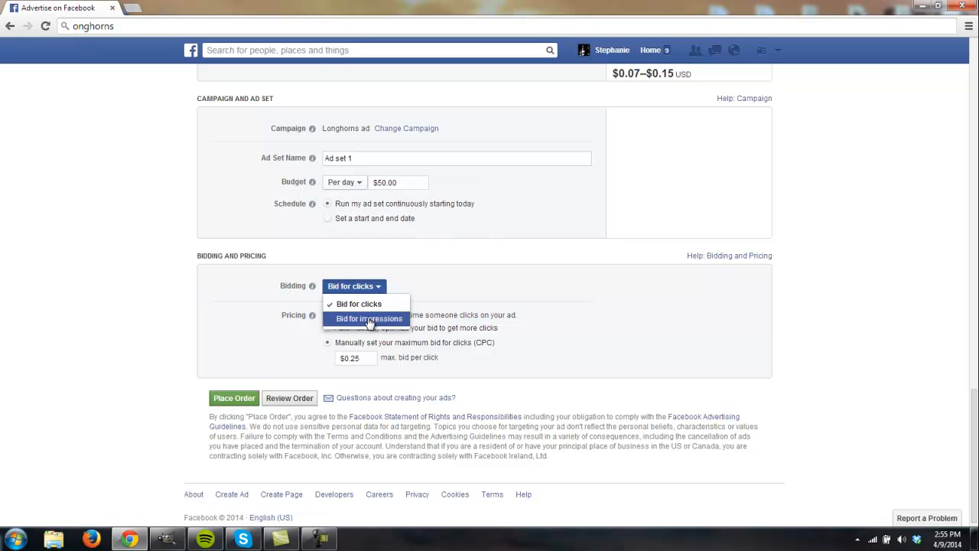
click(369, 320)
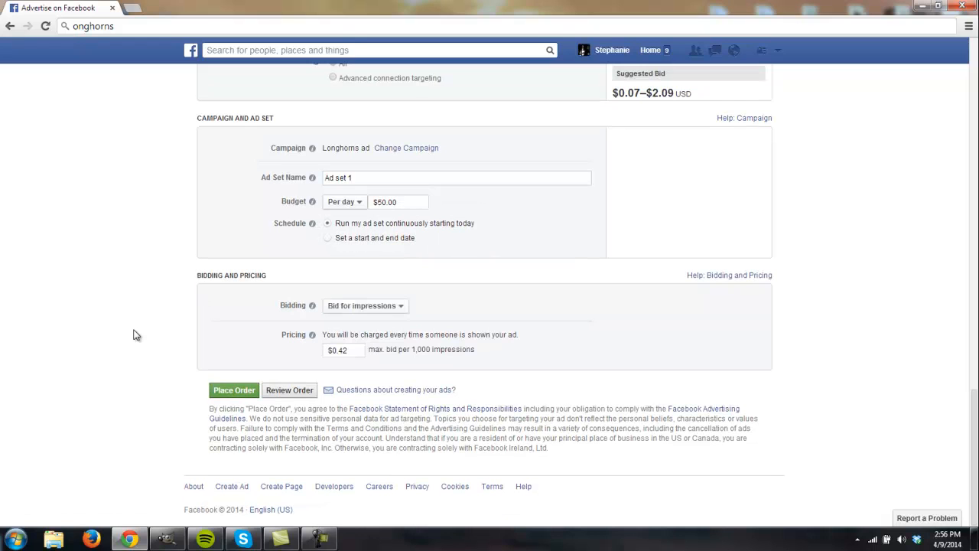
click(389, 305)
key(Return)
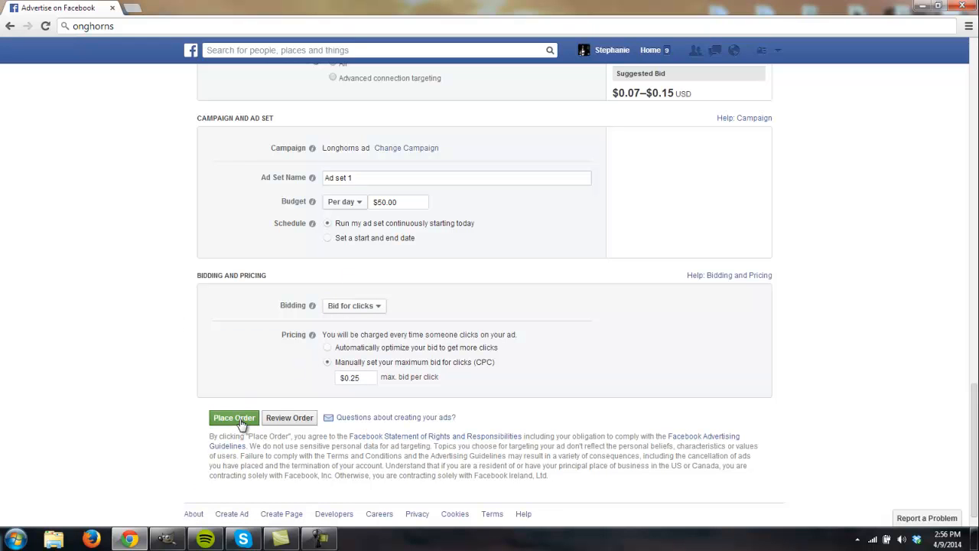
scroll(153, 397, up, 10)
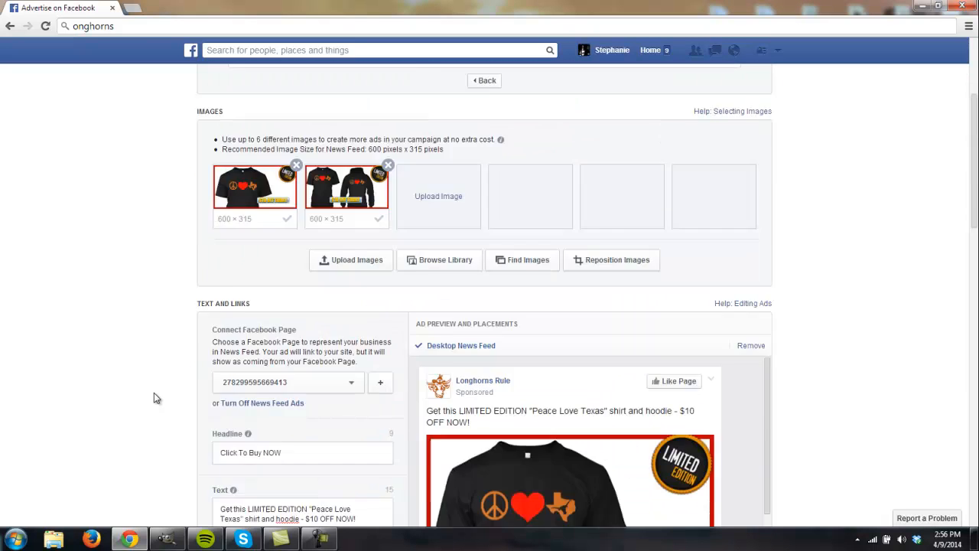
scroll(153, 397, down, 10)
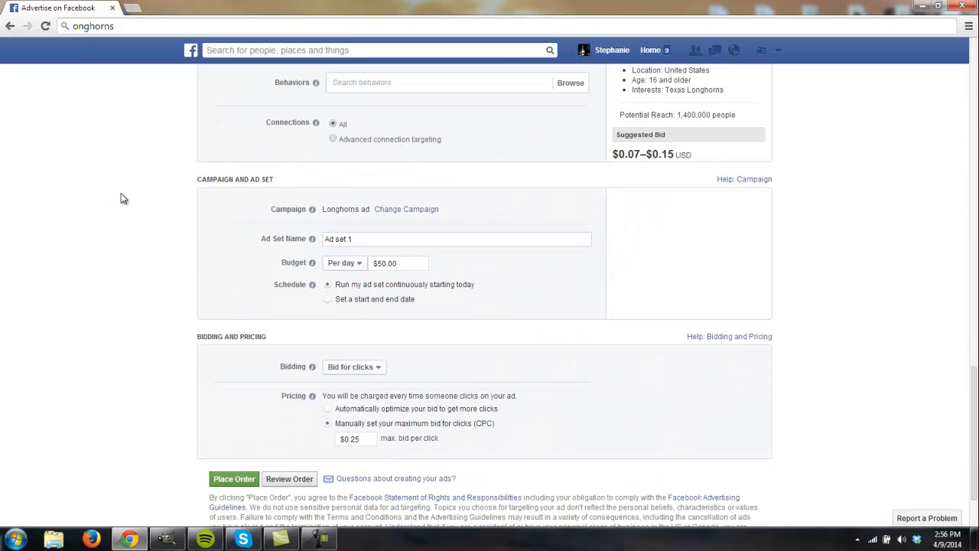